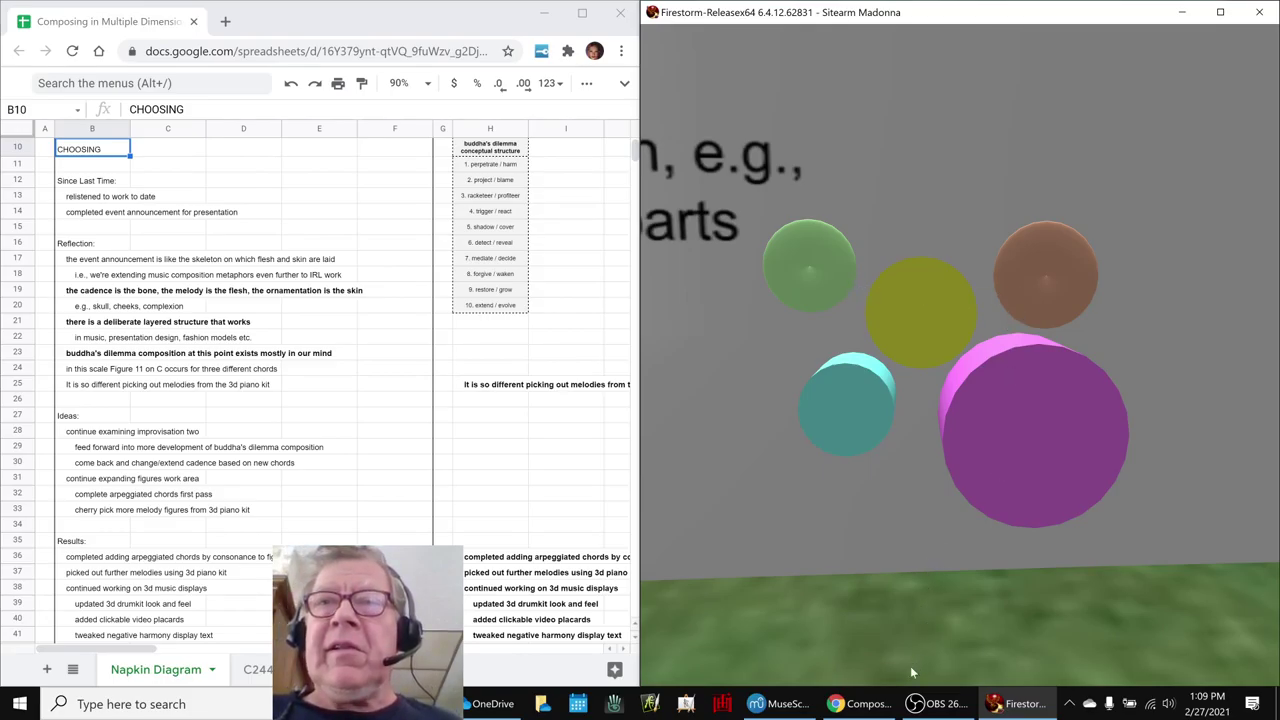
- Check the stream status in OBS, and examine the 3D drum kit in Firestorm from several angles
{"action": "left_click", "coordinate": [920, 704]}
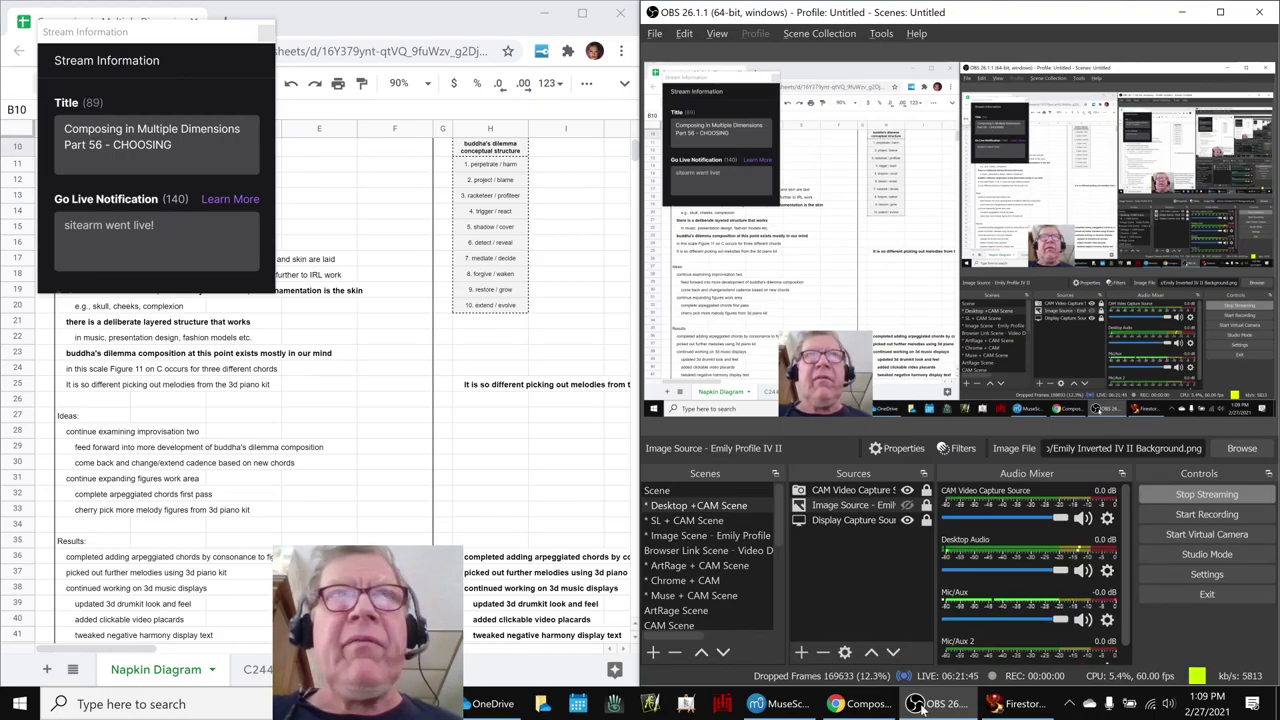
{"action": "left_click", "coordinate": [918, 702]}
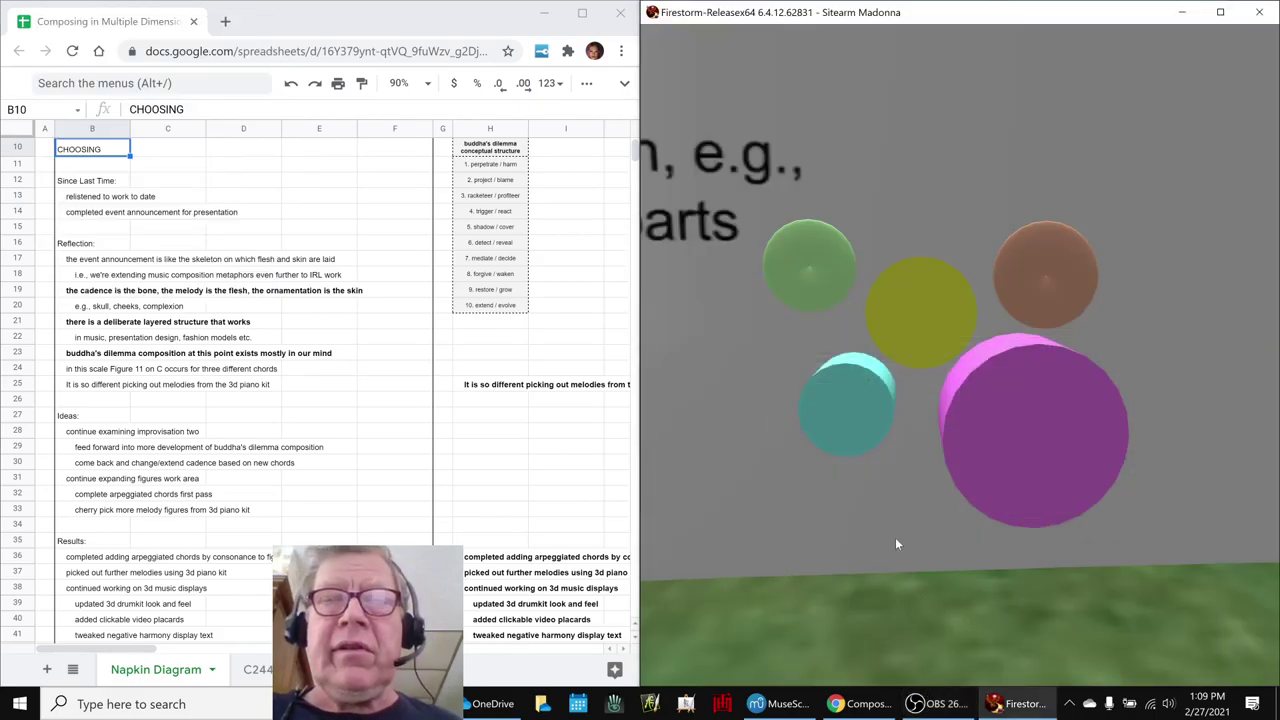
{"action": "scroll", "coordinate": [897, 544], "scroll_direction": "down", "scroll_amount": 8}
{"action": "left_click_drag", "start_coordinate": [908, 408], "coordinate": [908, 398]}
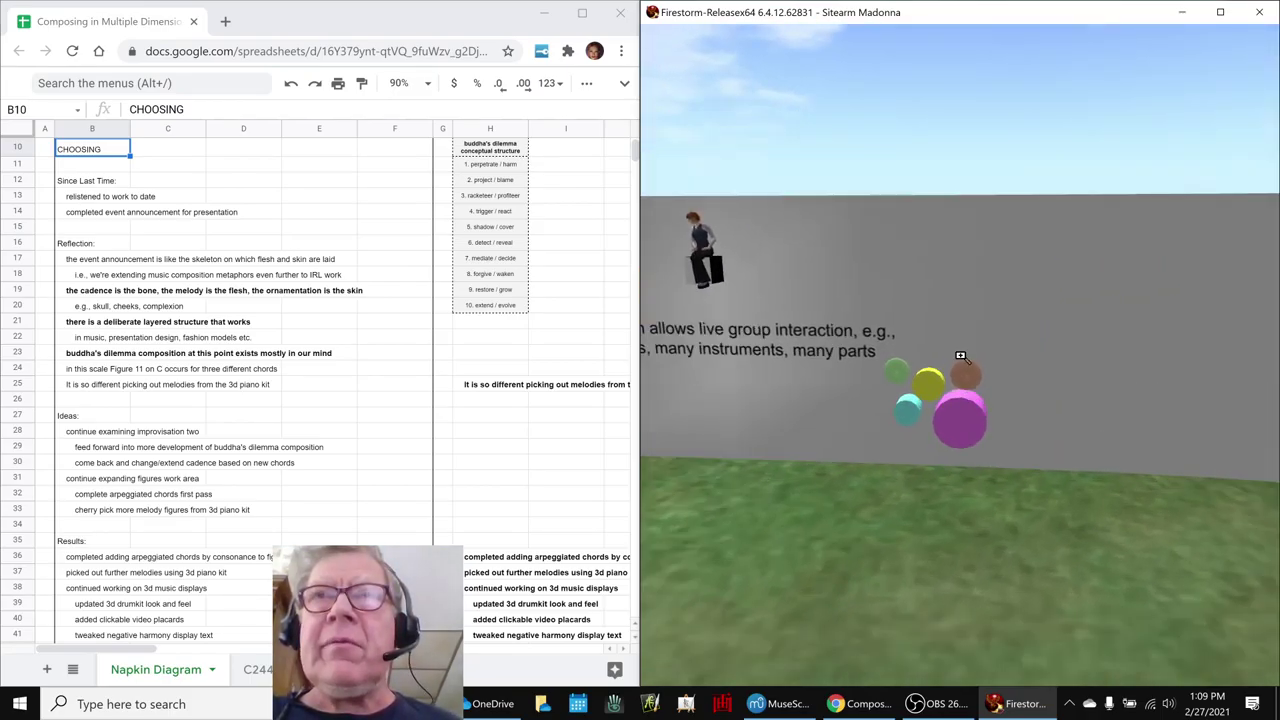
{"action": "left_click", "coordinate": [962, 425], "text": "alt"}
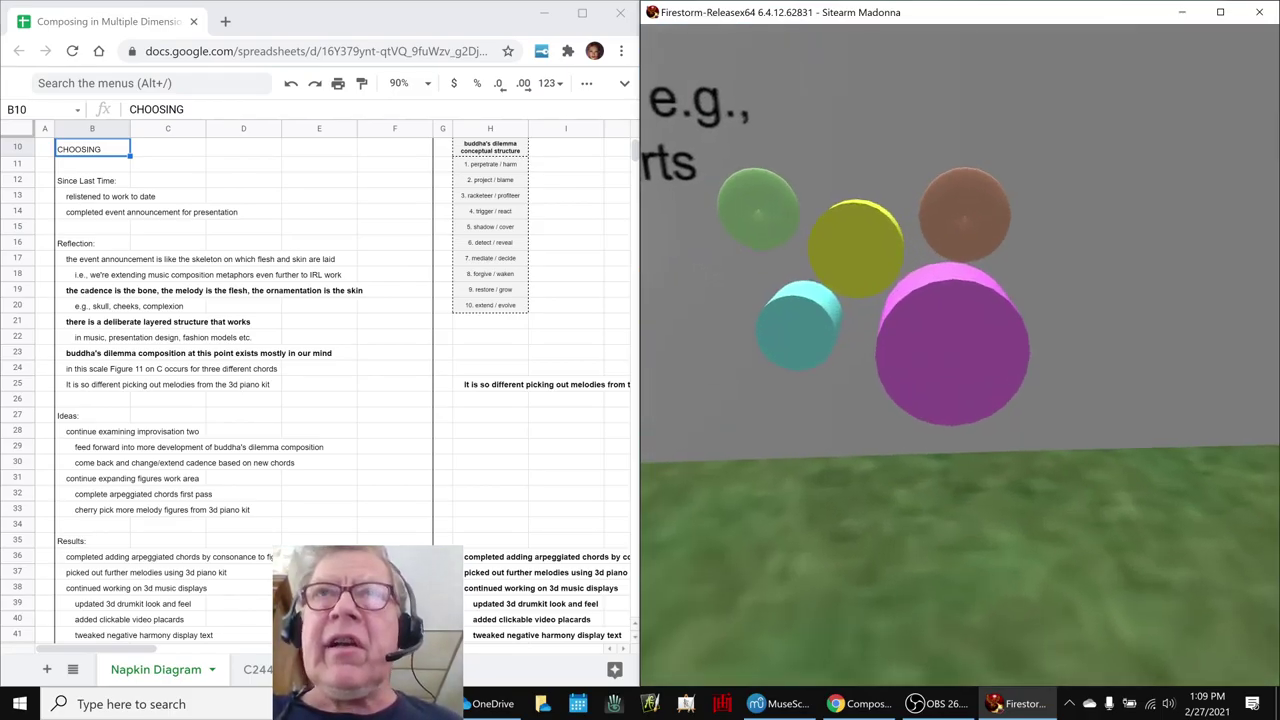
{"action": "key", "text": "Escape"}
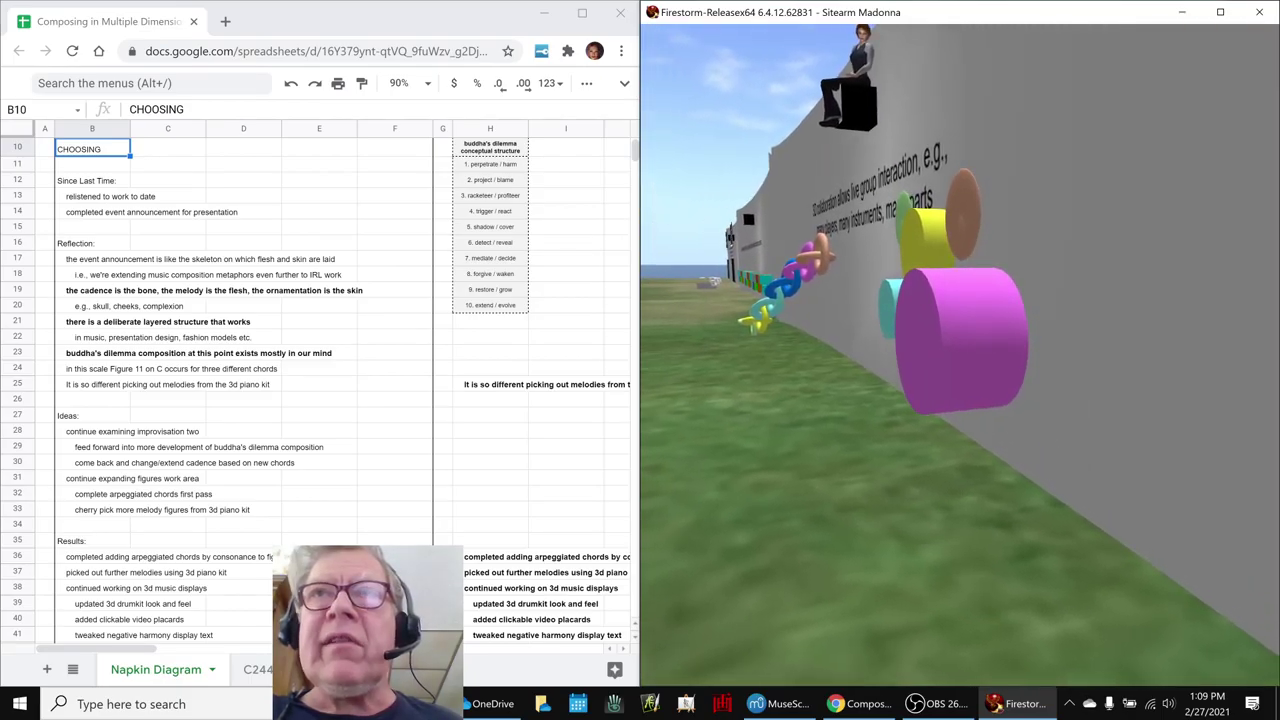
{"action": "left_click_drag", "start_coordinate": [960, 355], "coordinate": [1020, 355]}
{"action": "left_click_drag", "start_coordinate": [1056, 240], "coordinate": [1040, 180]}
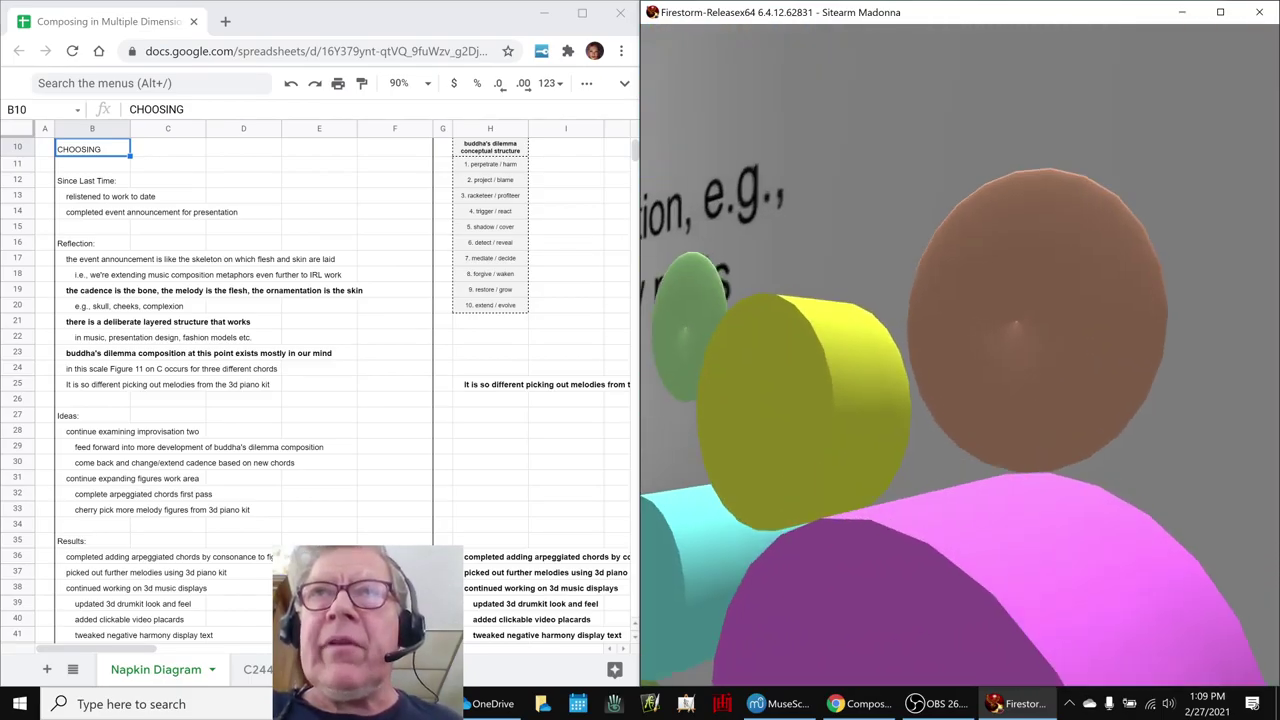
{"action": "left_click_drag", "start_coordinate": [1018, 326], "coordinate": [1050, 330]}
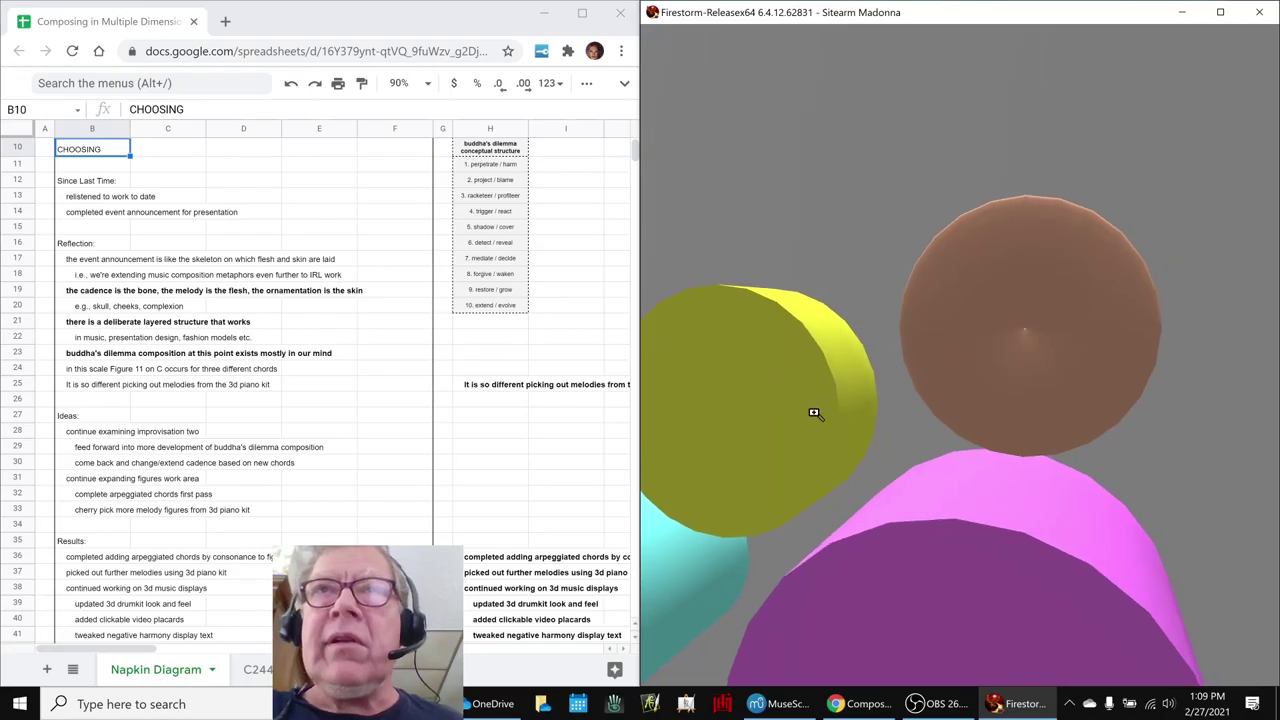
{"action": "left_click_drag", "start_coordinate": [814, 413], "coordinate": [818, 486]}
{"action": "left_click_drag", "start_coordinate": [930, 355], "coordinate": [880, 358]}
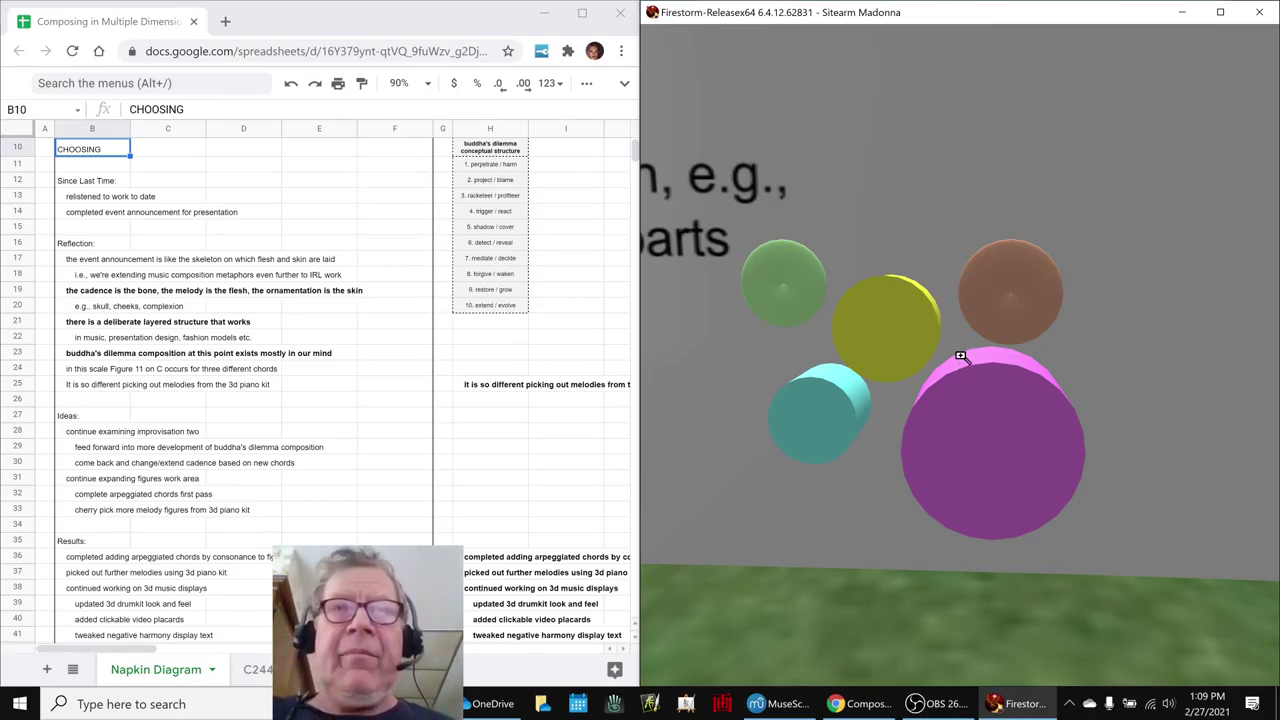
{"action": "left_click_drag", "start_coordinate": [804, 453], "coordinate": [804, 482]}
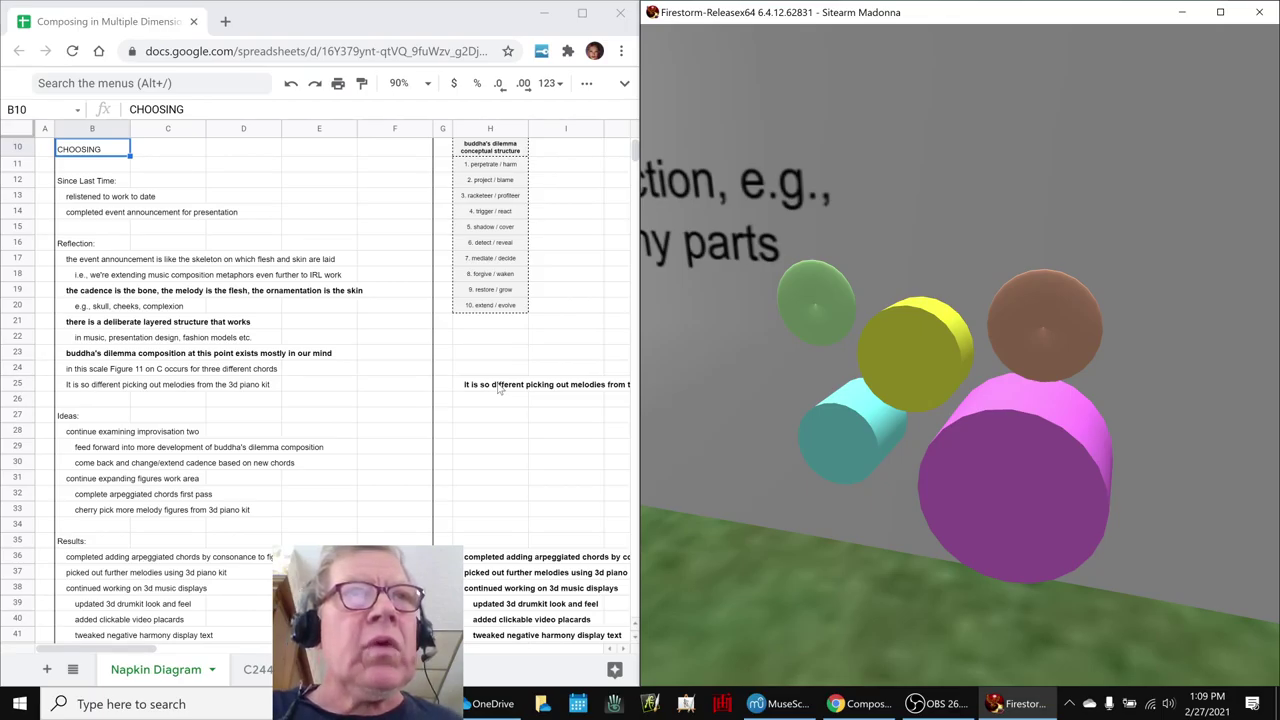
- In the spreadsheet's Reflection notes, make the line in B17 about the event announcement being like the skeleton bold
{"action": "left_click", "coordinate": [91, 292]}
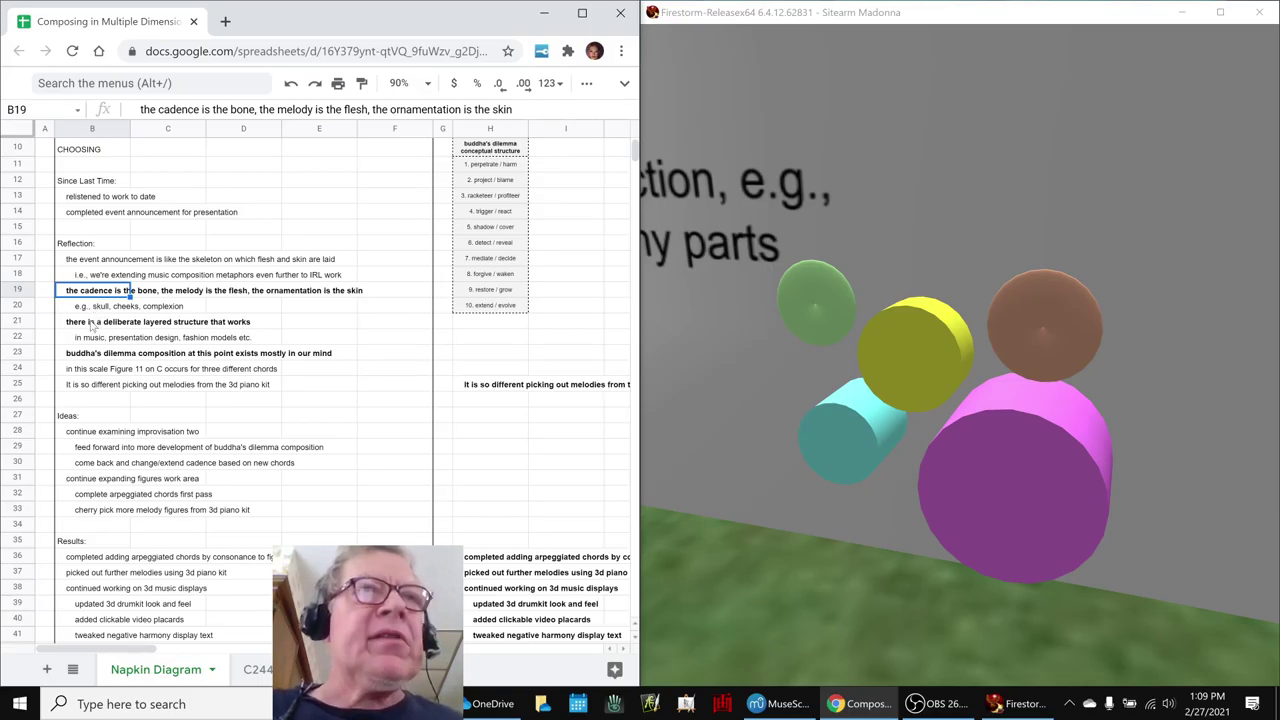
{"action": "left_click", "coordinate": [91, 322]}
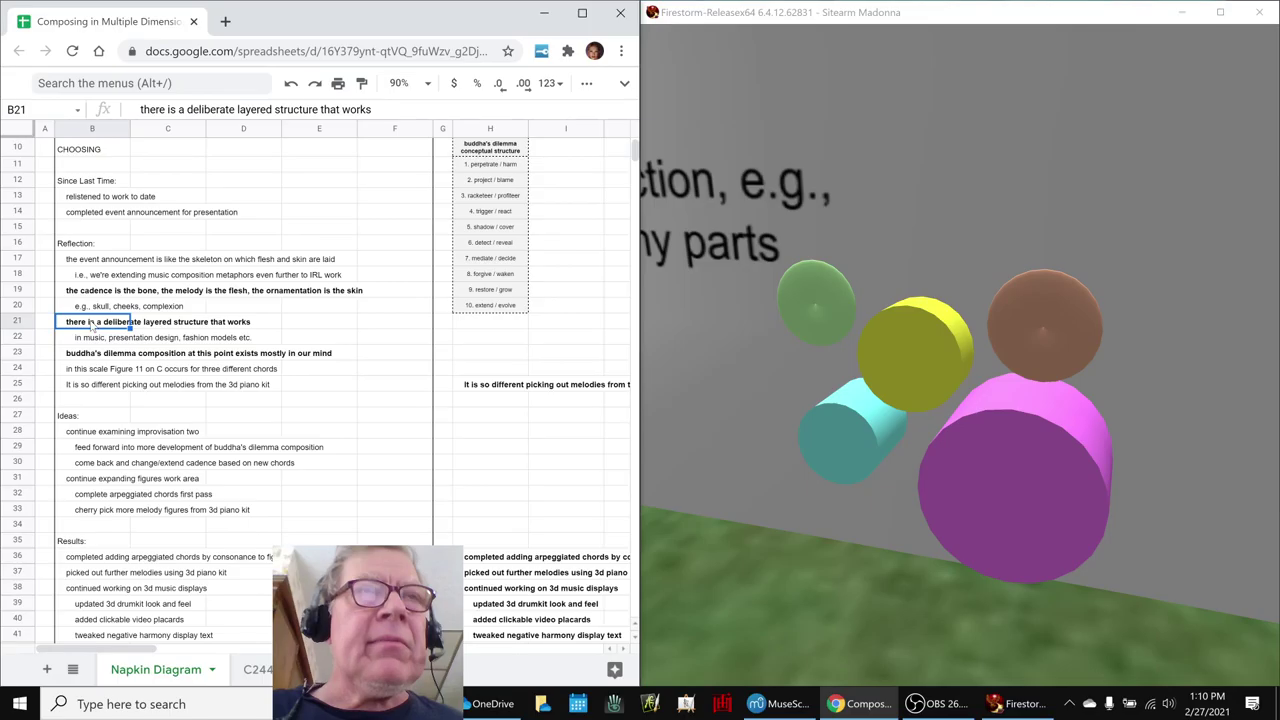
{"action": "left_click", "coordinate": [97, 261]}
{"action": "key", "text": "ctrl+b"}
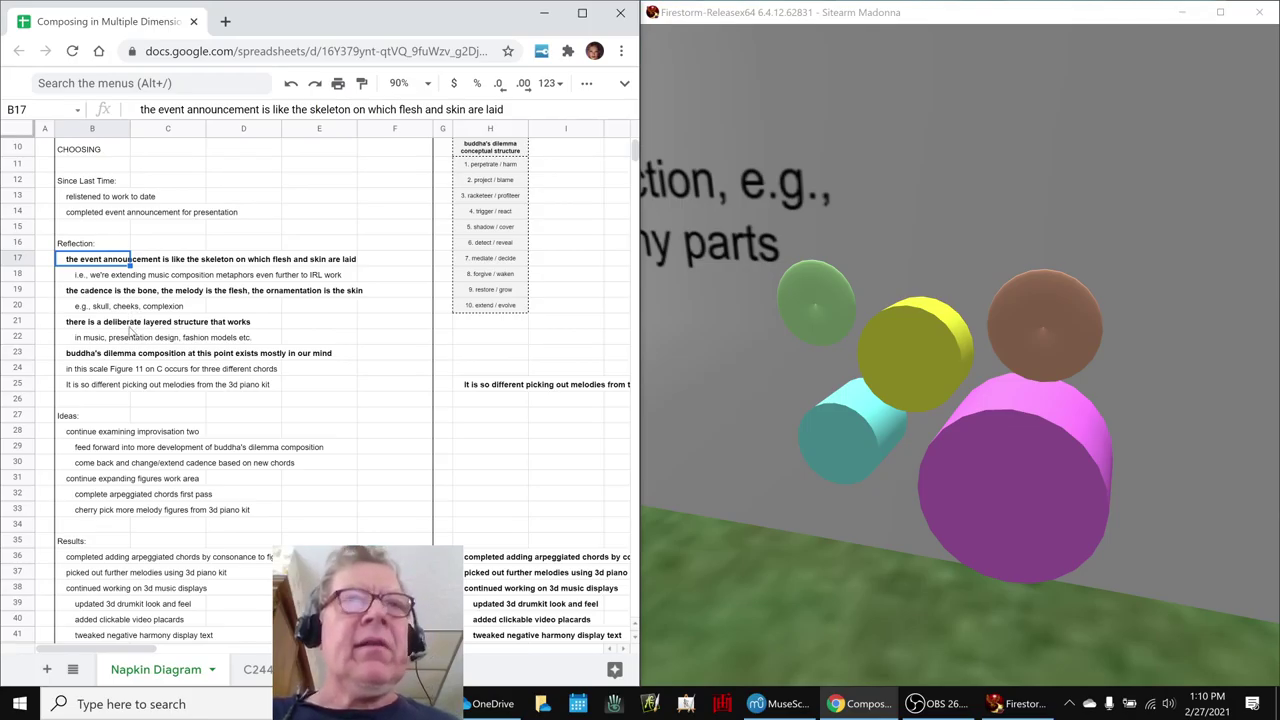
- Return to Firestorm and examine the display walls about hybrid tech and cross-dimensional thinking in music
{"action": "left_click_drag", "start_coordinate": [815, 438], "coordinate": [770, 510]}
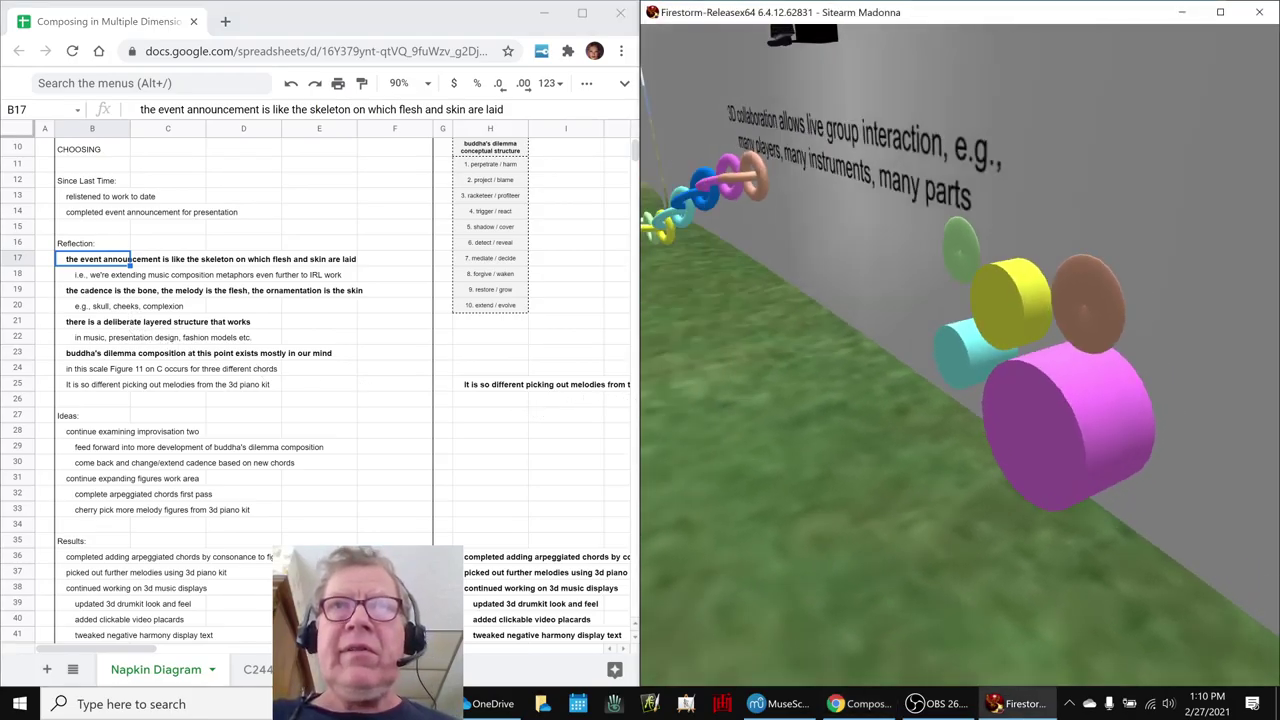
{"action": "left_click_drag", "start_coordinate": [735, 200], "coordinate": [943, 317]}
{"action": "left_click_drag", "start_coordinate": [895, 232], "coordinate": [914, 353]}
{"action": "left_click_drag", "start_coordinate": [798, 320], "coordinate": [800, 250]}
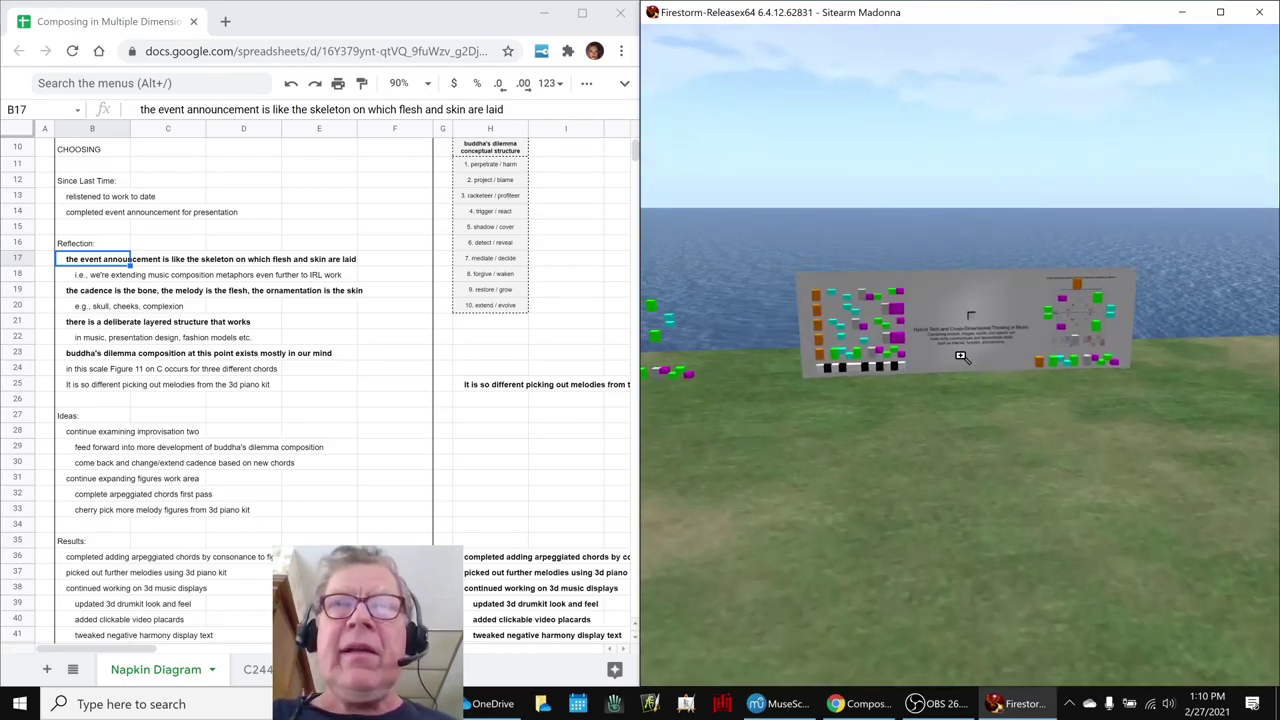
{"action": "left_click_drag", "start_coordinate": [963, 340], "coordinate": [955, 280]}
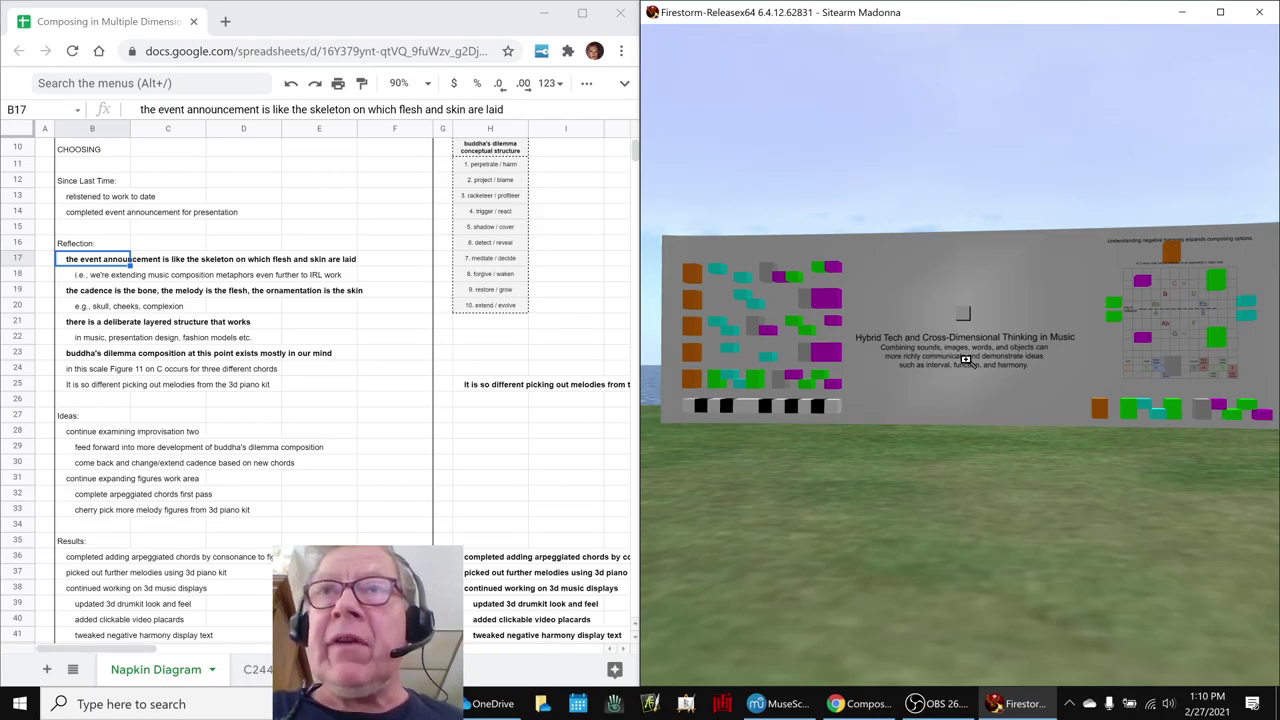
{"action": "left_click_drag", "start_coordinate": [1161, 388], "coordinate": [1270, 360]}
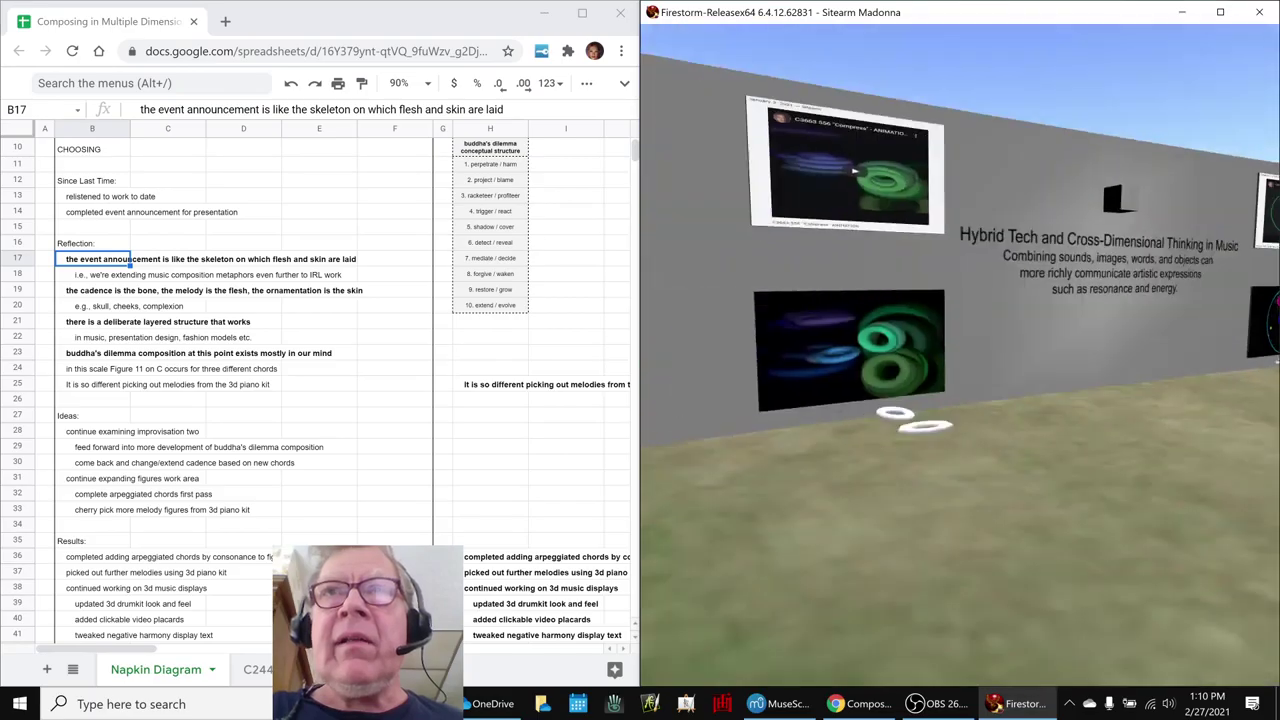
- Examine the "Void Story Timbres" video placard together with the picture and white curved figures below it
{"action": "left_click", "coordinate": [1277, 361], "text": "alt"}
{"action": "left_click_drag", "start_coordinate": [1022, 366], "coordinate": [1060, 345]}
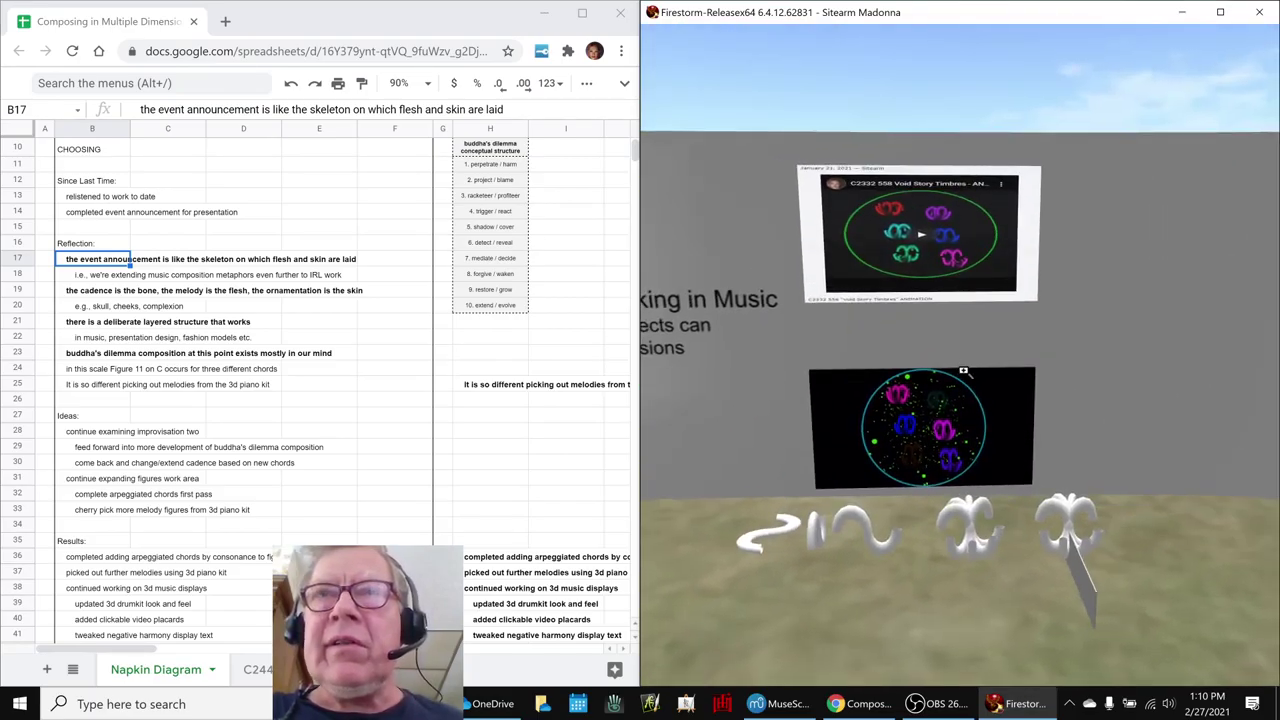
{"action": "left_click_drag", "start_coordinate": [961, 368], "coordinate": [965, 350]}
{"action": "key", "text": "Up"}
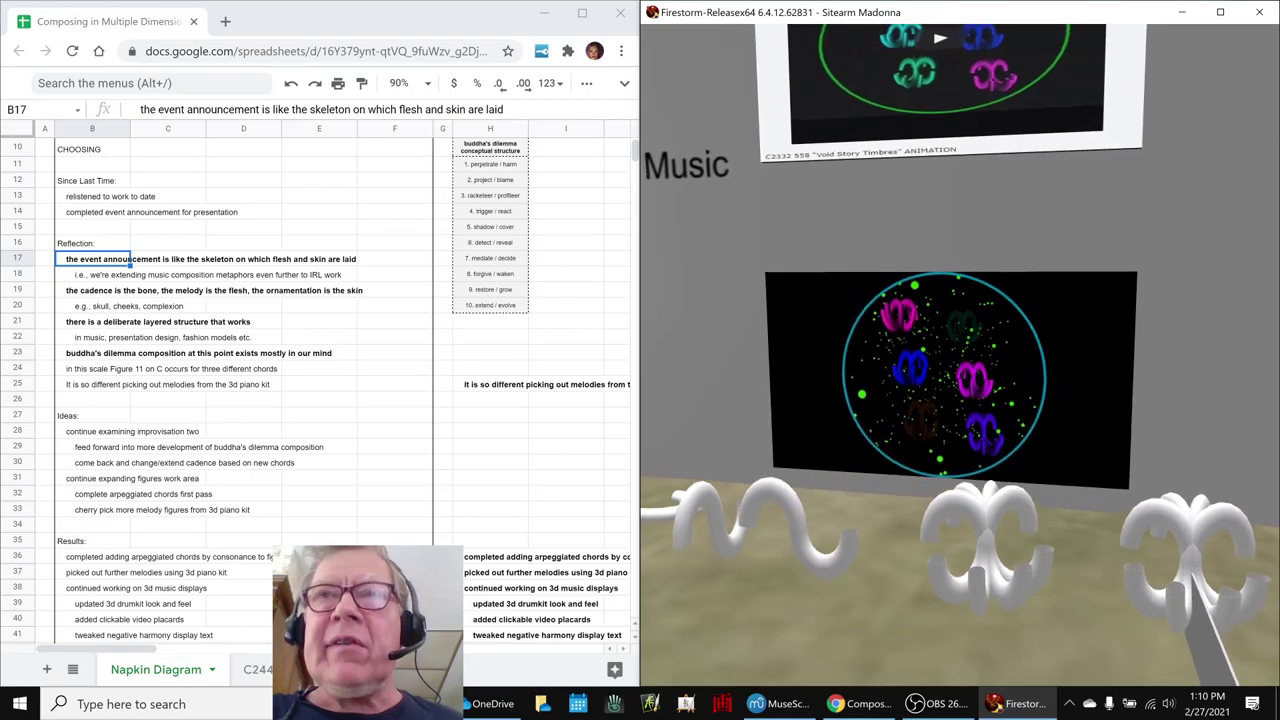
{"action": "key", "text": "Up"}
{"action": "key", "text": "Up"}
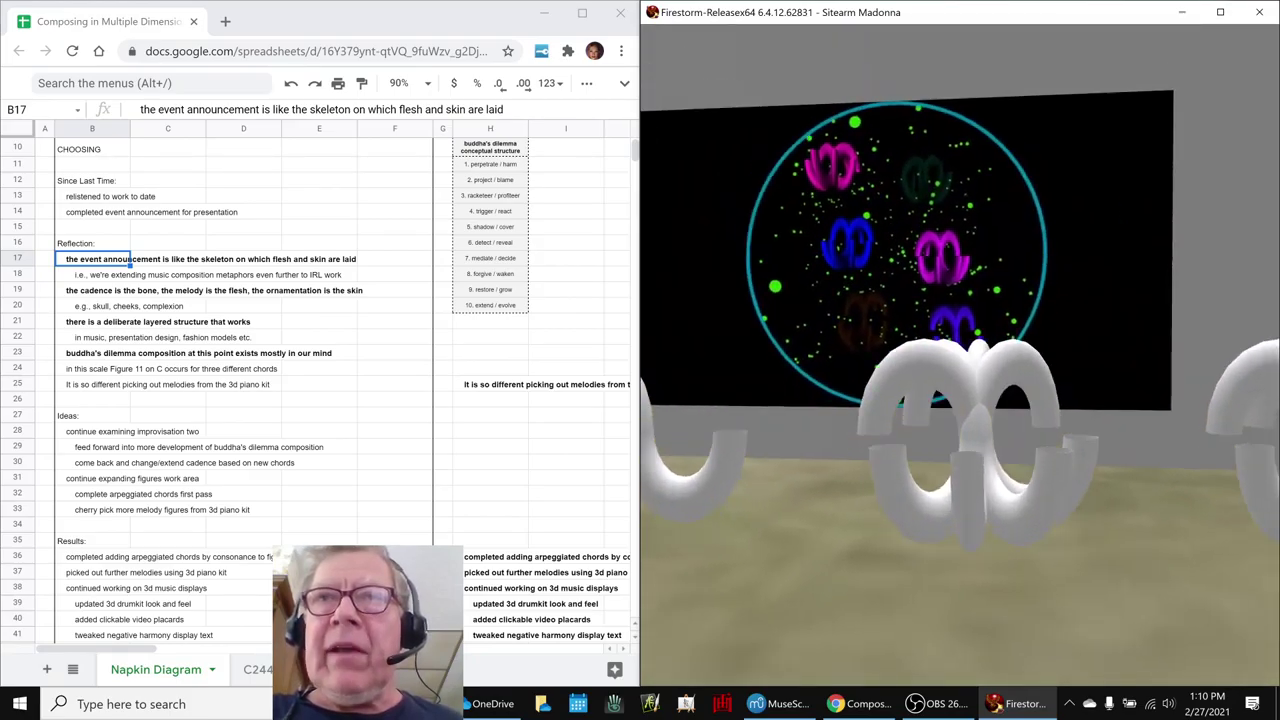
{"action": "mouse_move", "coordinate": [965, 350]}
{"action": "left_mouse_down"}
{"action": "mouse_move", "coordinate": [930, 390]}
{"action": "mouse_move", "coordinate": [955, 350]}
{"action": "mouse_move", "coordinate": [960, 300]}
{"action": "mouse_move", "coordinate": [960, 352]}
{"action": "left_mouse_up"}
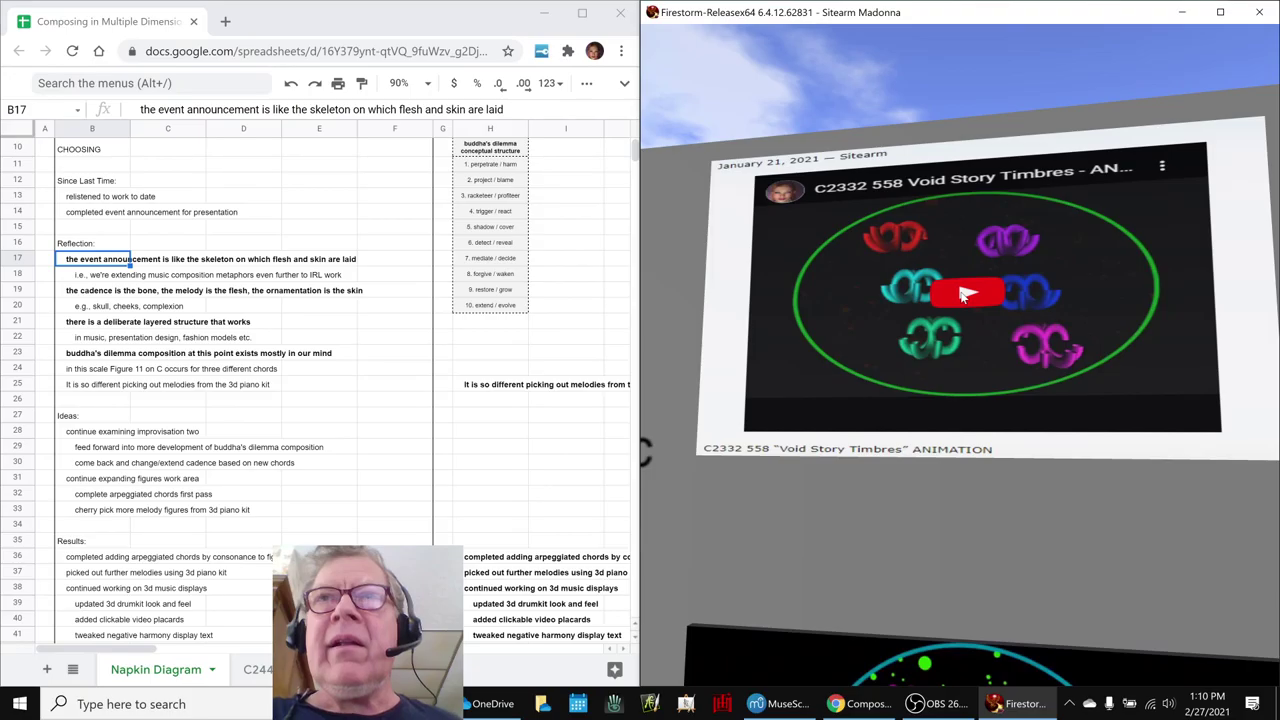
{"action": "scroll", "coordinate": [962, 302], "scroll_direction": "down", "scroll_amount": 1}
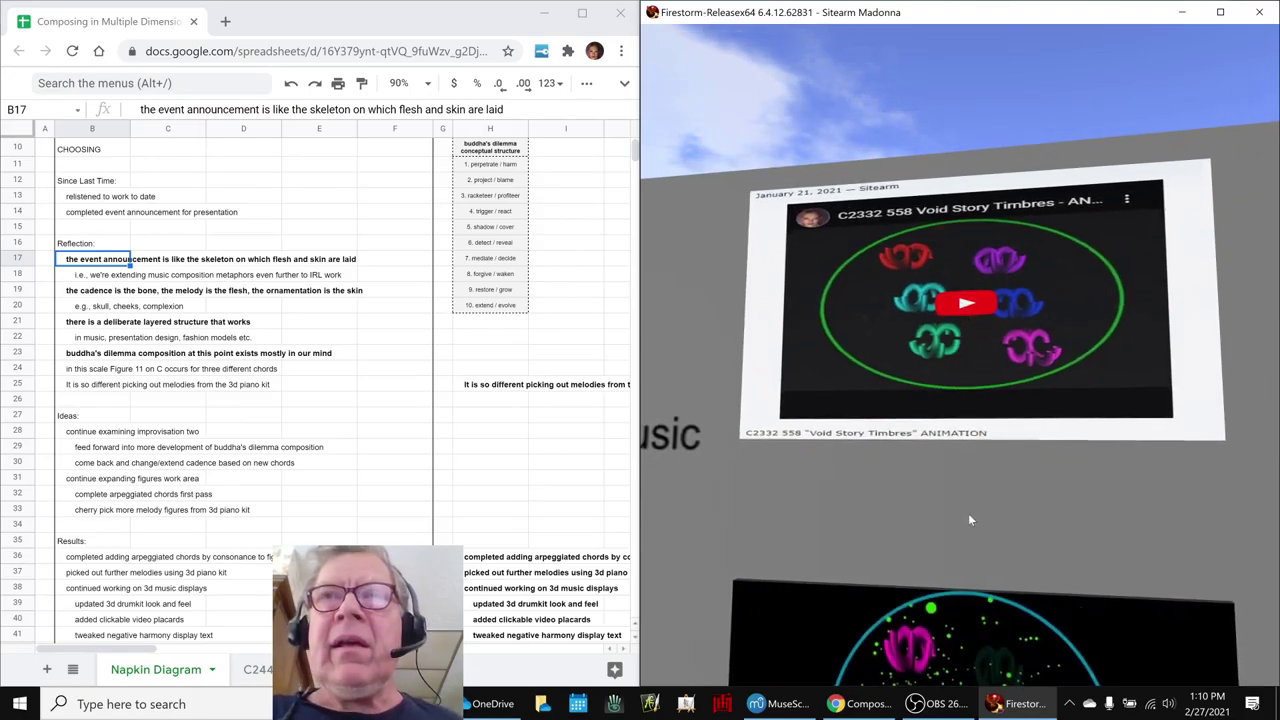
{"action": "key", "text": "Down"}
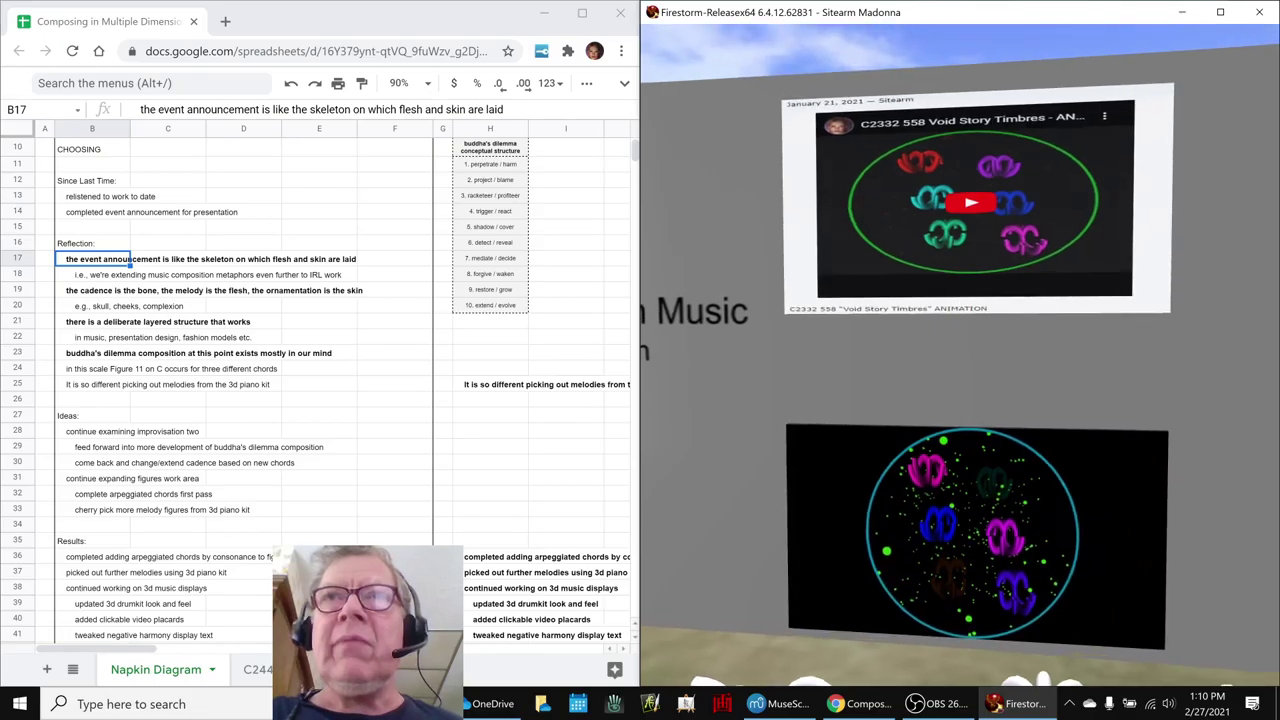
- Examine the 3D piano kits wall and the 3D collaboration wall, ending close to its drum kit
{"action": "left_click_drag", "start_coordinate": [962, 302], "coordinate": [1140, 357]}
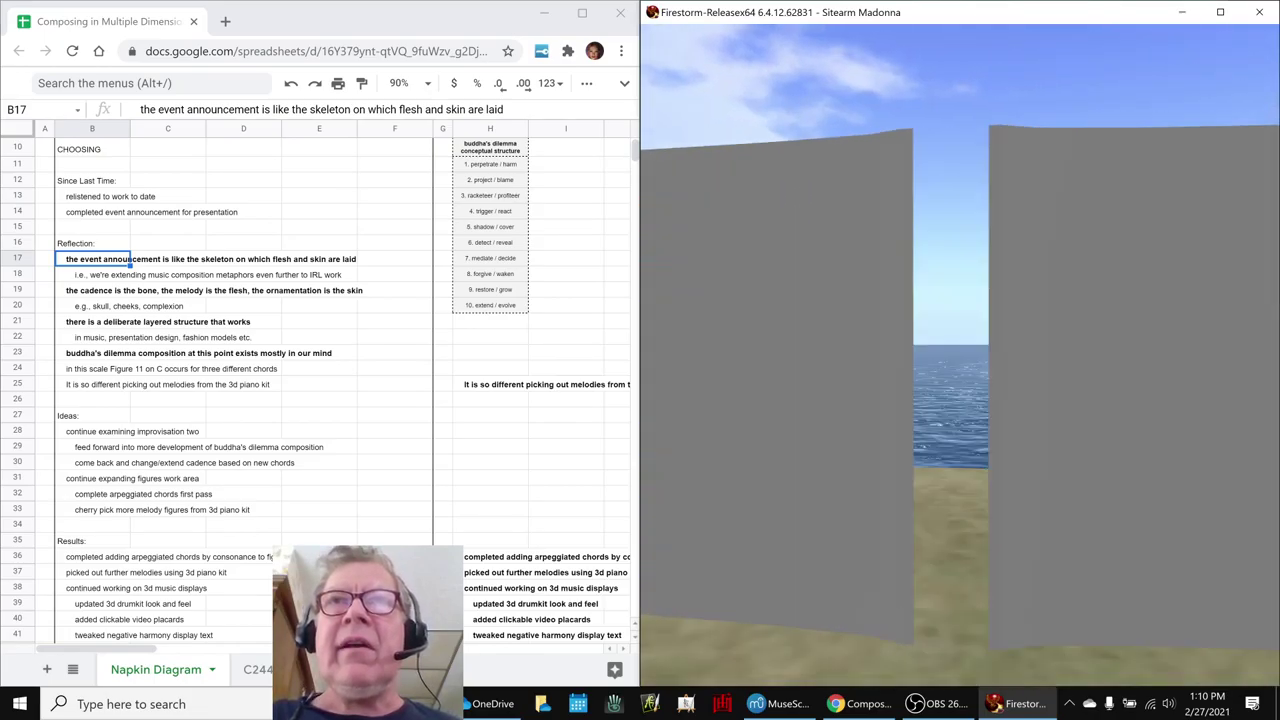
{"action": "left_click_drag", "start_coordinate": [962, 357], "coordinate": [1010, 410]}
{"action": "left_click_drag", "start_coordinate": [1037, 359], "coordinate": [1037, 385]}
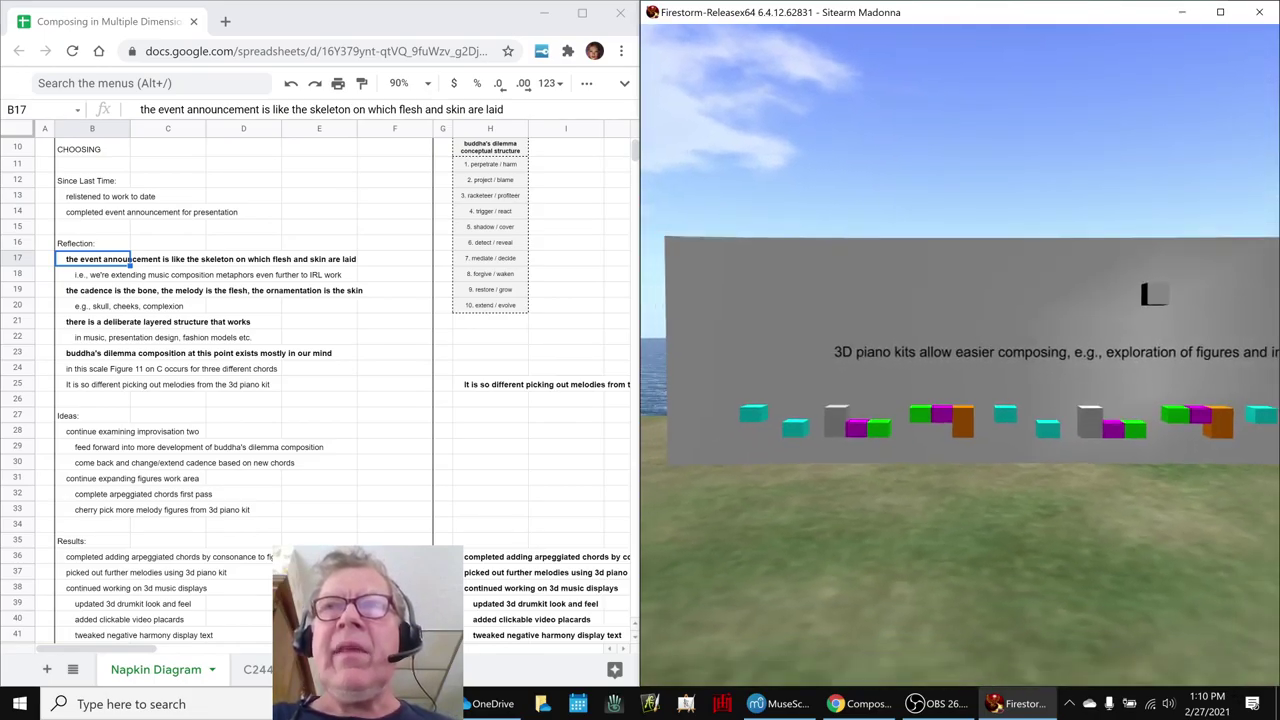
{"action": "key", "text": "Down"}
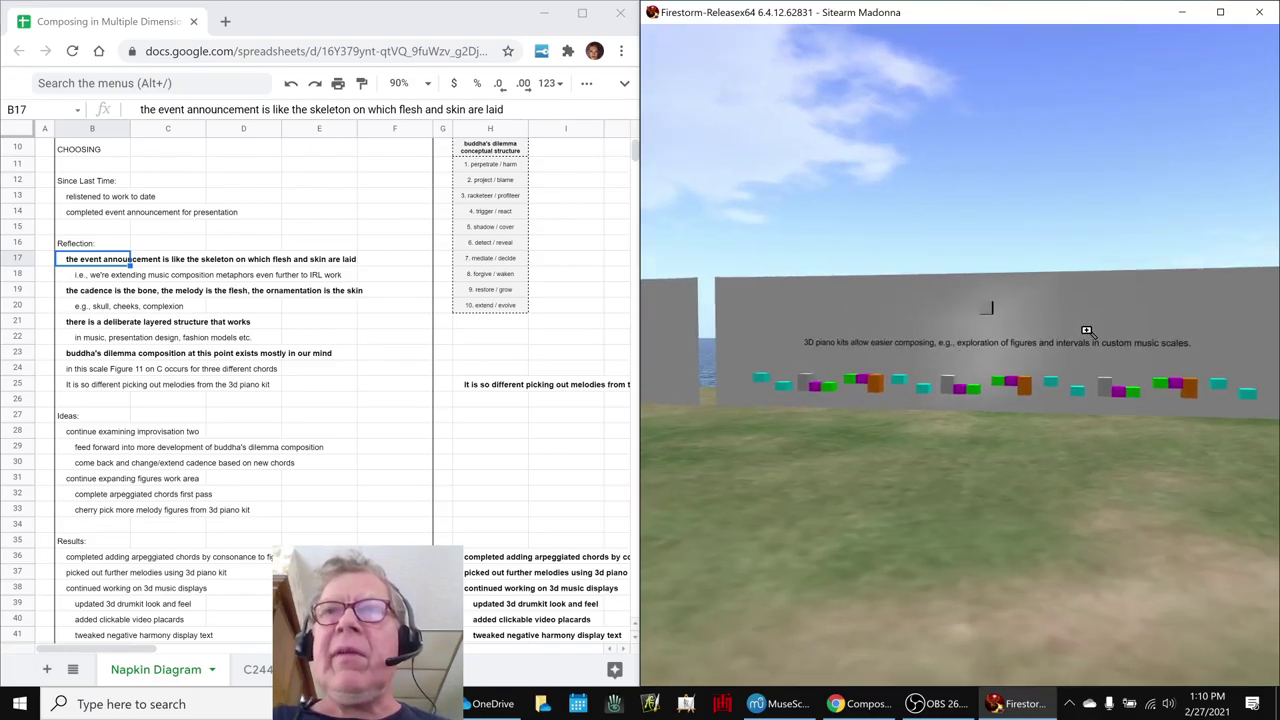
{"action": "left_click_drag", "start_coordinate": [1140, 336], "coordinate": [1140, 360]}
{"action": "left_click_drag", "start_coordinate": [1063, 338], "coordinate": [1063, 352]}
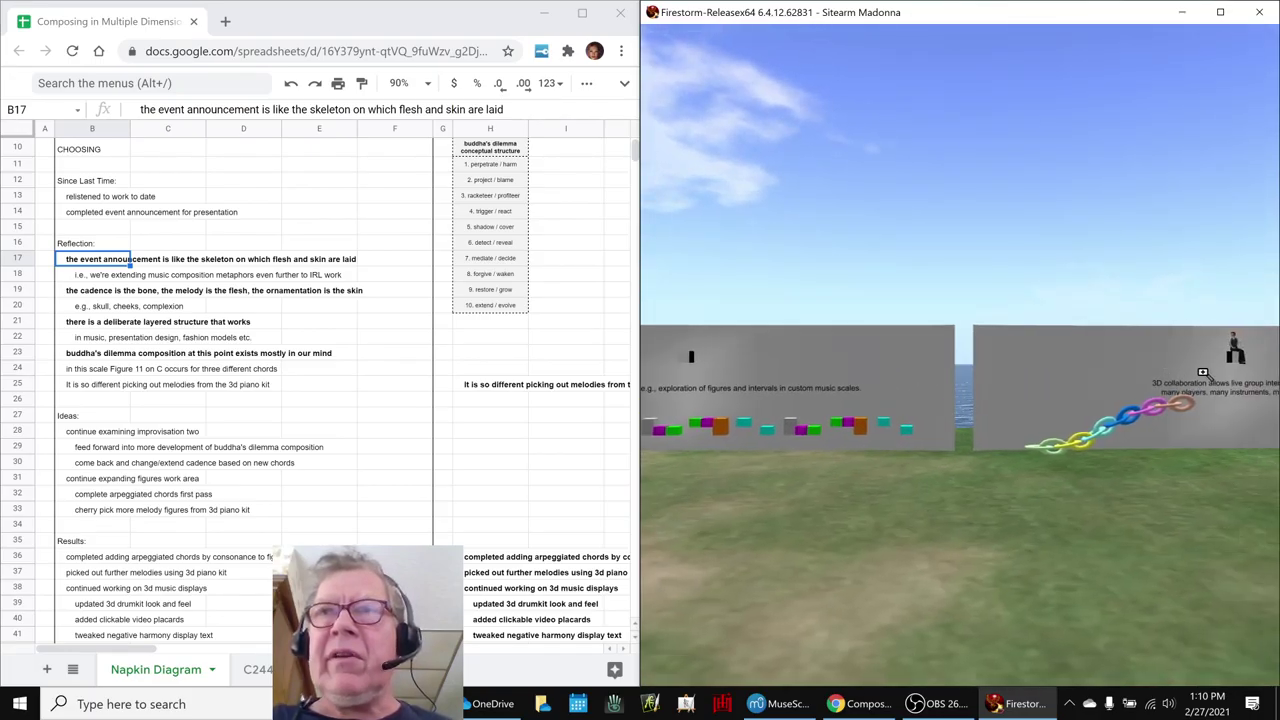
{"action": "left_click_drag", "start_coordinate": [1202, 379], "coordinate": [1202, 345]}
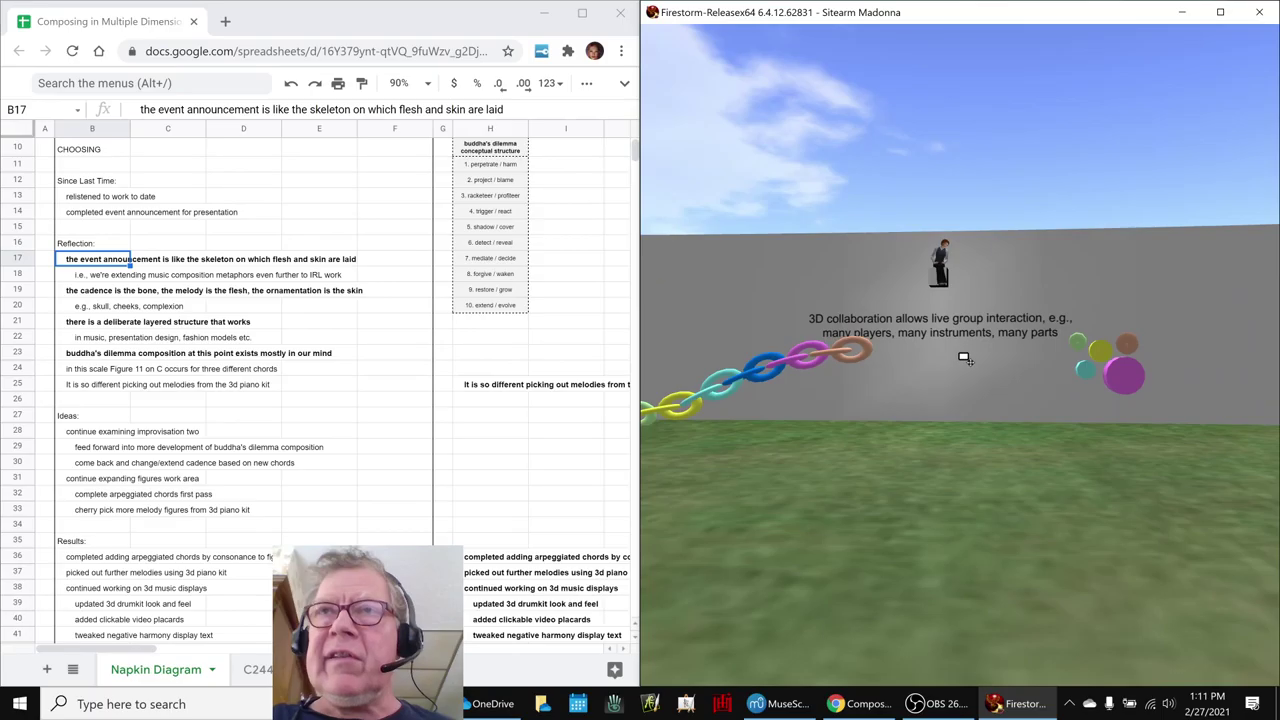
{"action": "left_click", "coordinate": [1090, 364], "text": "alt"}
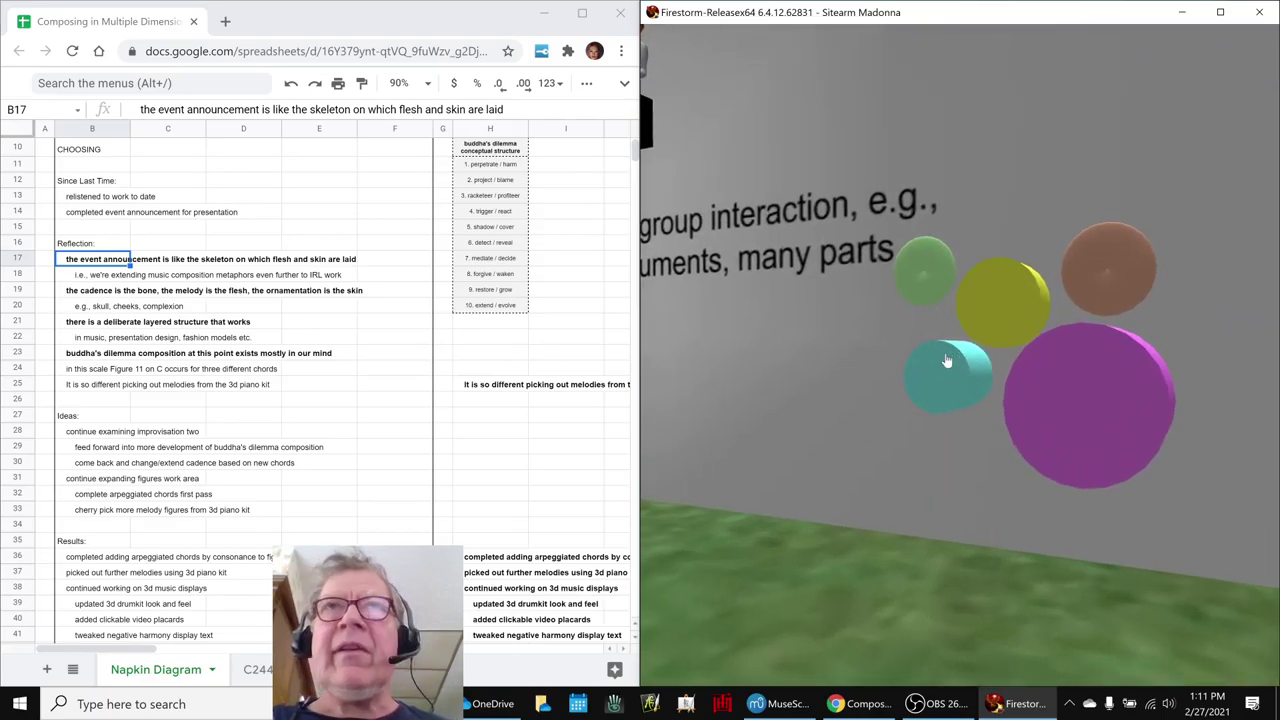
- Switch to MuseScore and bring up the arpeggiated chords in the Figures Work Area score
{"action": "left_click", "coordinate": [1183, 16]}
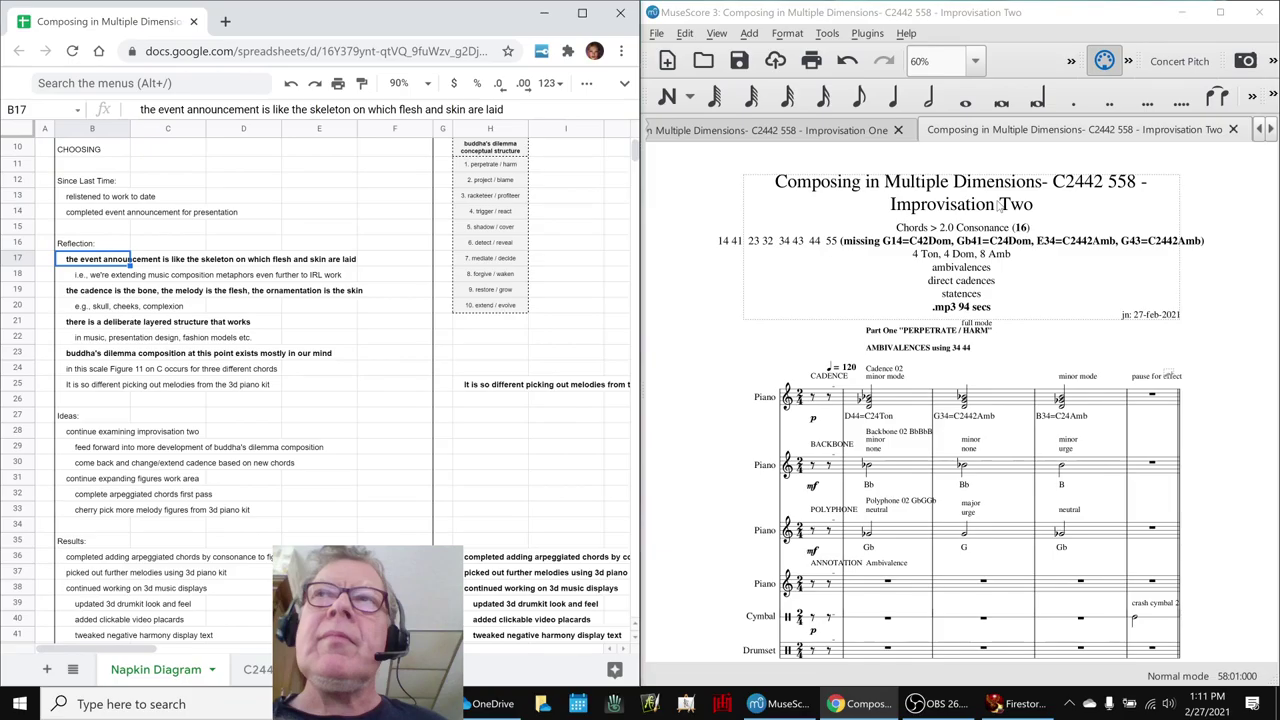
{"action": "left_click", "coordinate": [1270, 130]}
{"action": "left_click", "coordinate": [1212, 130]}
{"action": "scroll", "coordinate": [1028, 411], "scroll_direction": "down", "scroll_amount": 3}
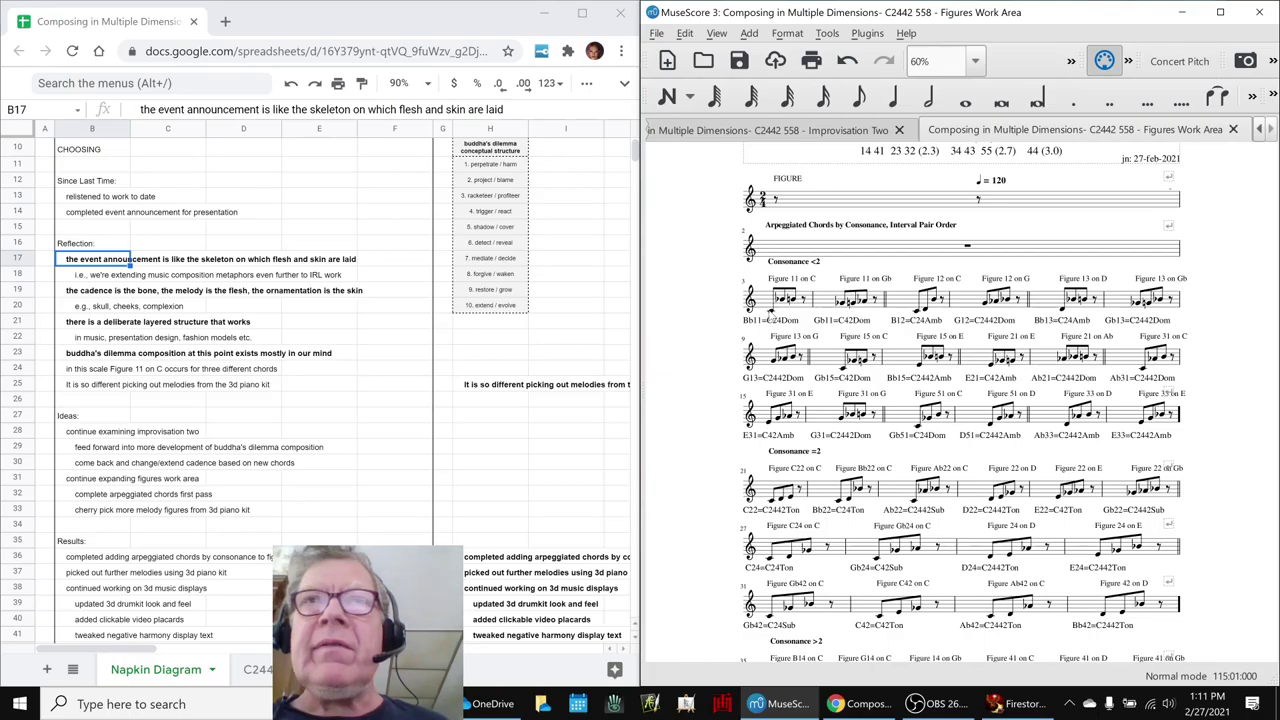
- Set the quarter-note tempo marking in the first measure of the Figures Work Area score to 180
{"action": "scroll", "coordinate": [705, 284], "scroll_direction": "up", "scroll_amount": 3}
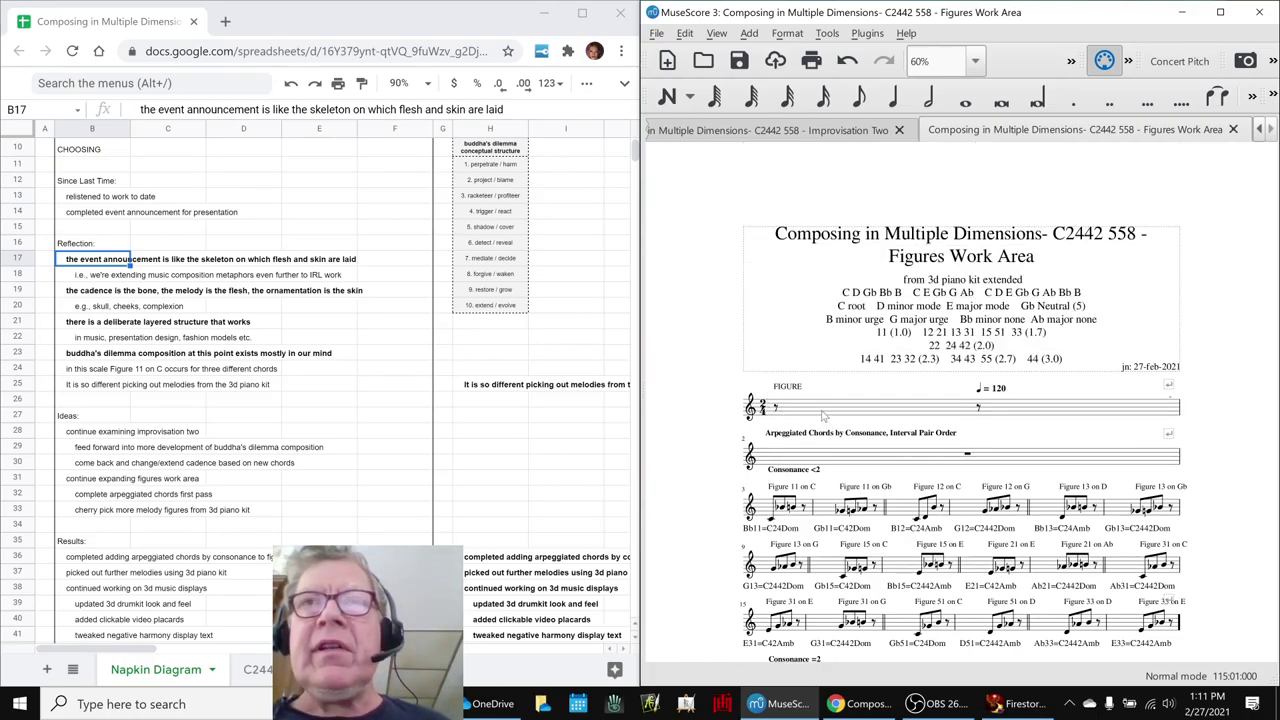
{"action": "double_click", "coordinate": [995, 389]}
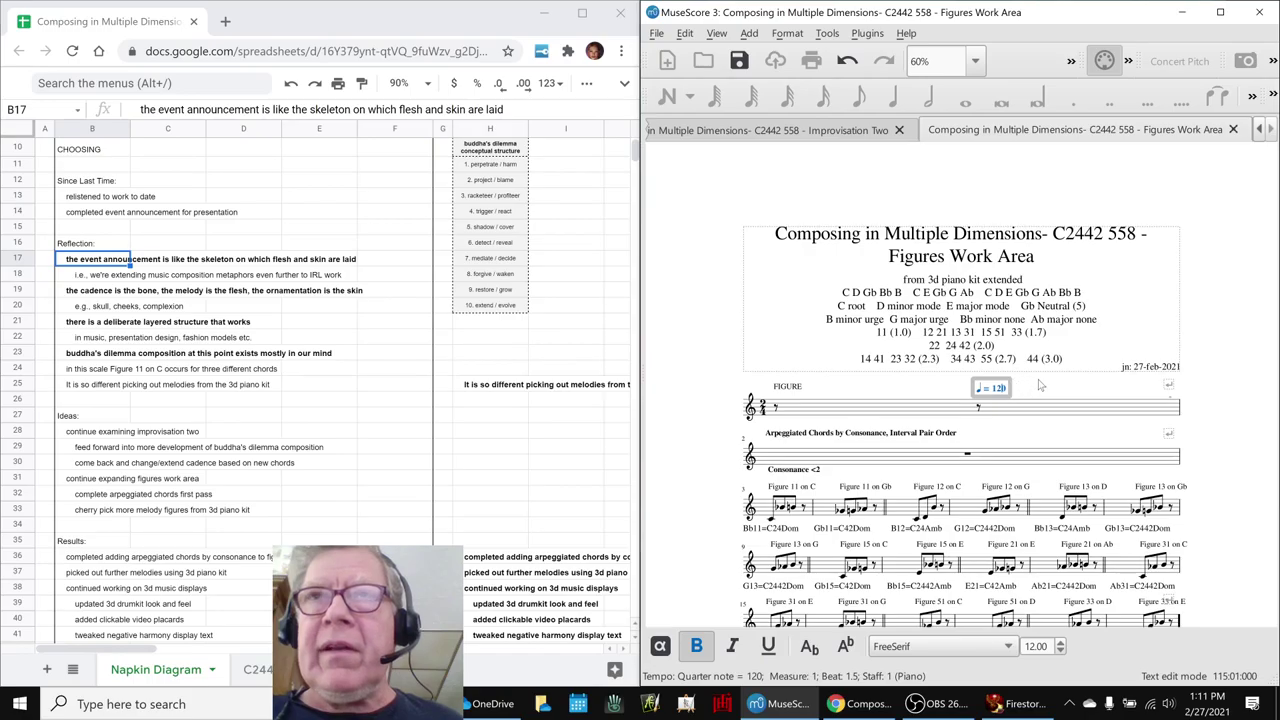
{"action": "key", "text": "BackSpace"}
{"action": "type", "text": "8"}
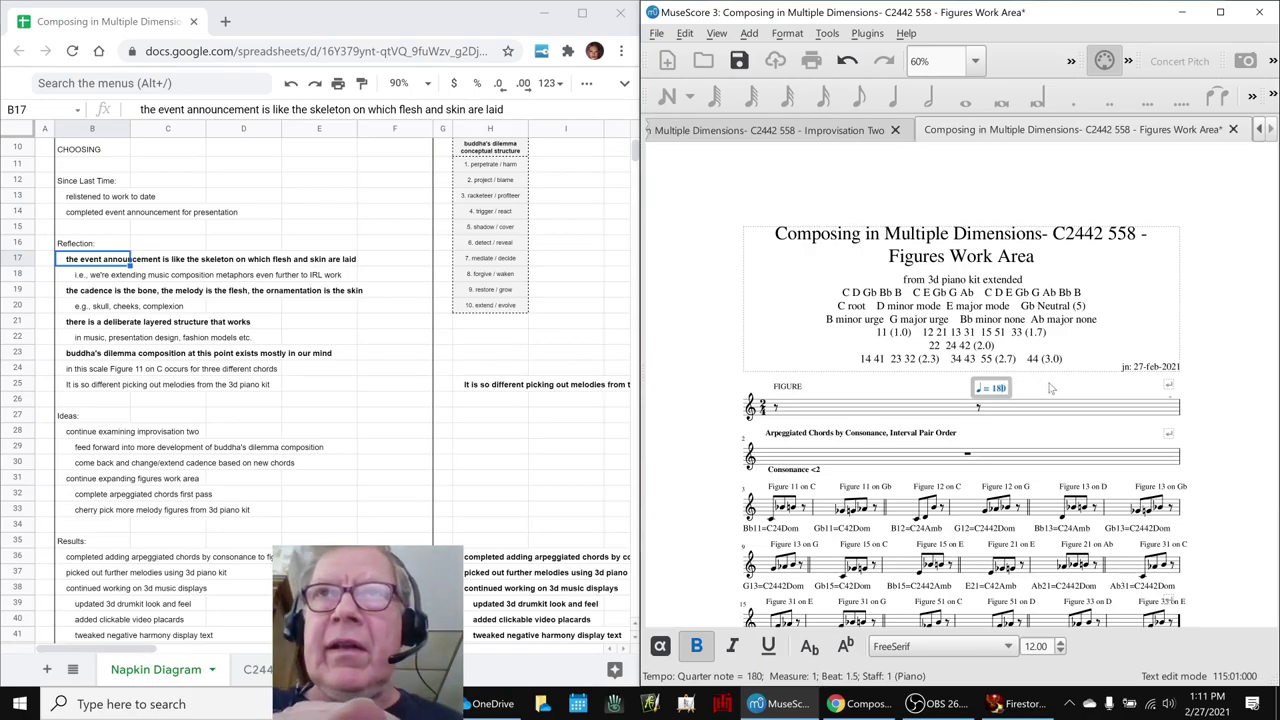
{"action": "key", "text": "Escape"}
- Play back the arpeggiated chords by consonance, starting from measure 2
{"action": "scroll", "coordinate": [1047, 385], "scroll_direction": "down", "scroll_amount": 3}
{"action": "left_click", "coordinate": [867, 254]}
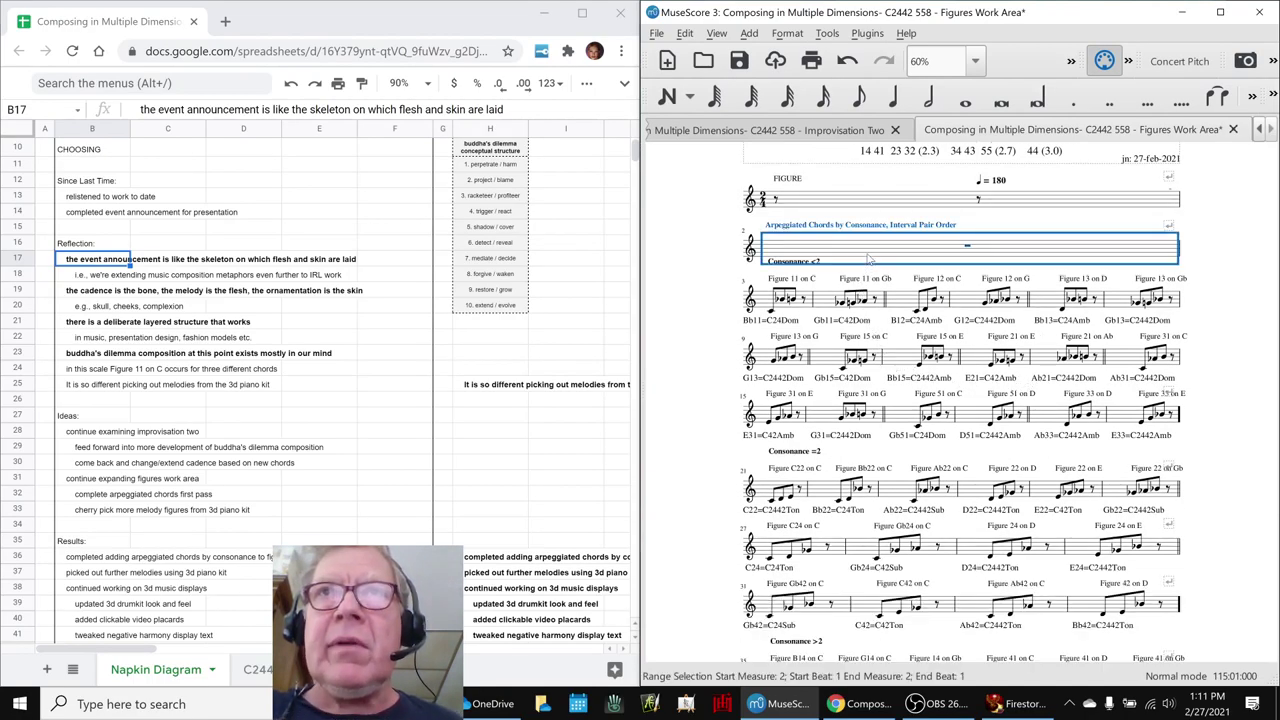
{"action": "key", "text": "space"}
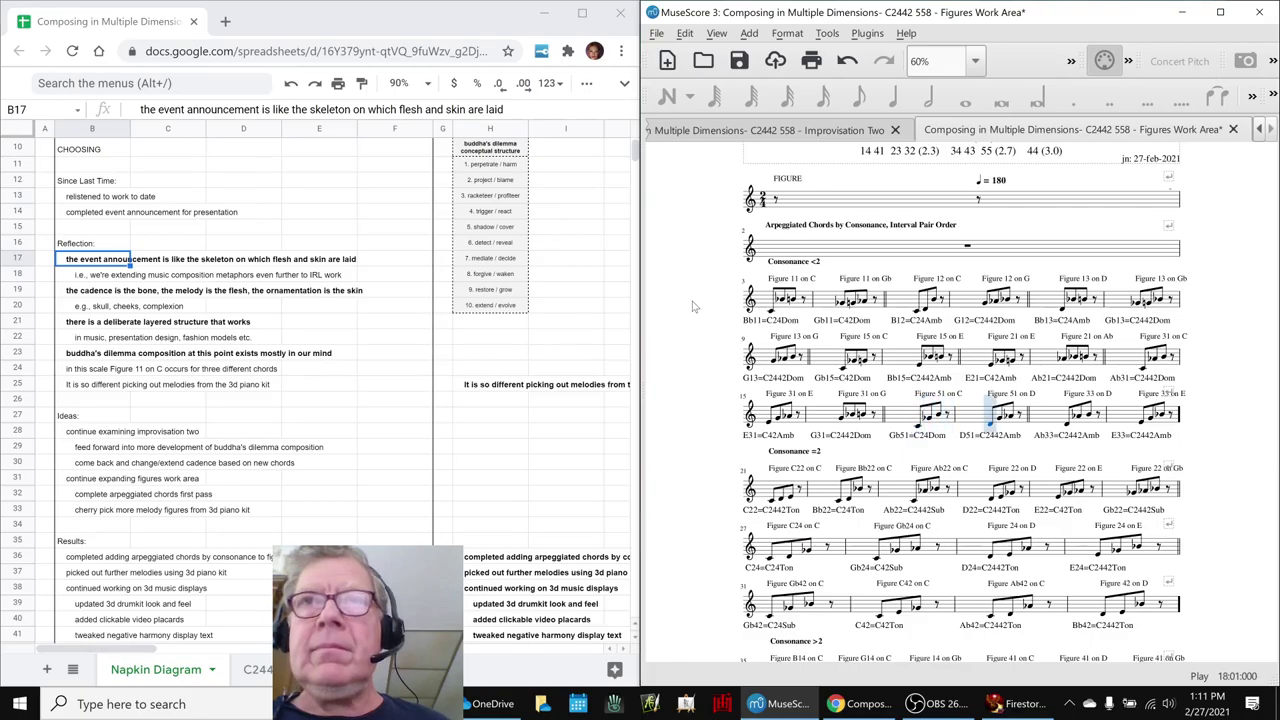
- Stop the current playback and listen to the arpeggiated figures of the Consonance =2 section
{"action": "key", "text": "space"}
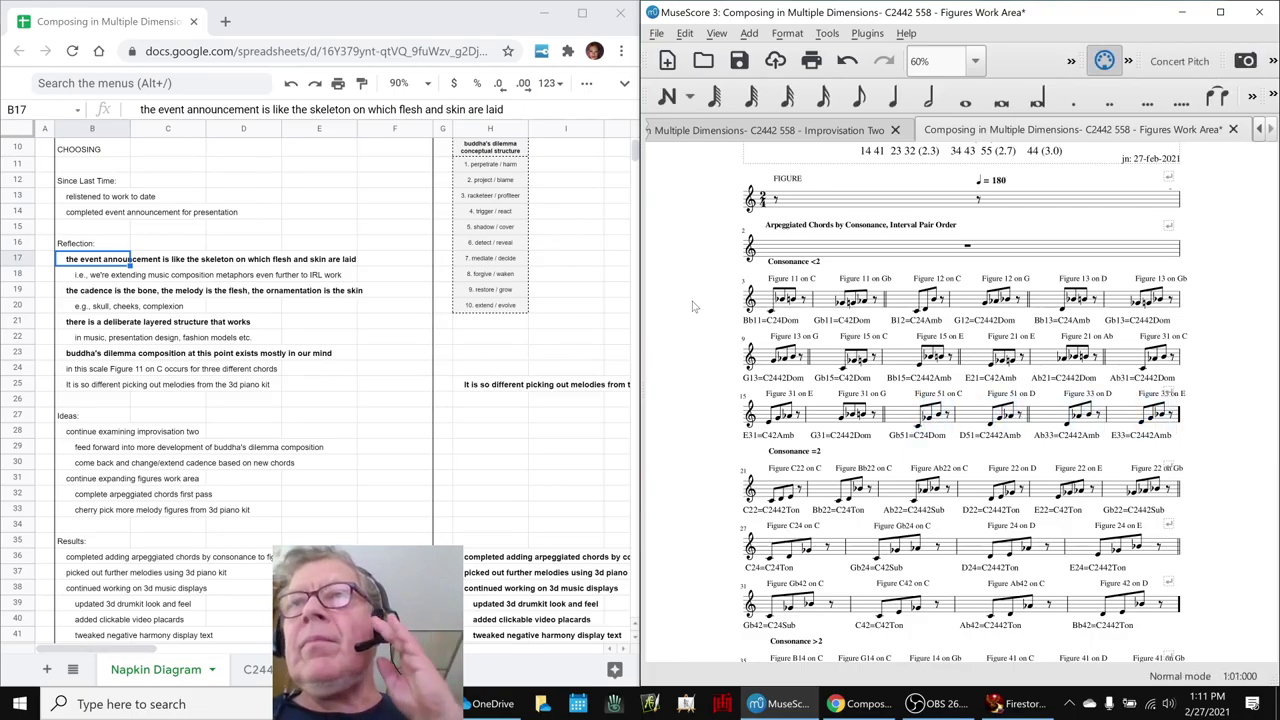
{"action": "scroll", "coordinate": [695, 307], "scroll_direction": "down", "scroll_amount": 3}
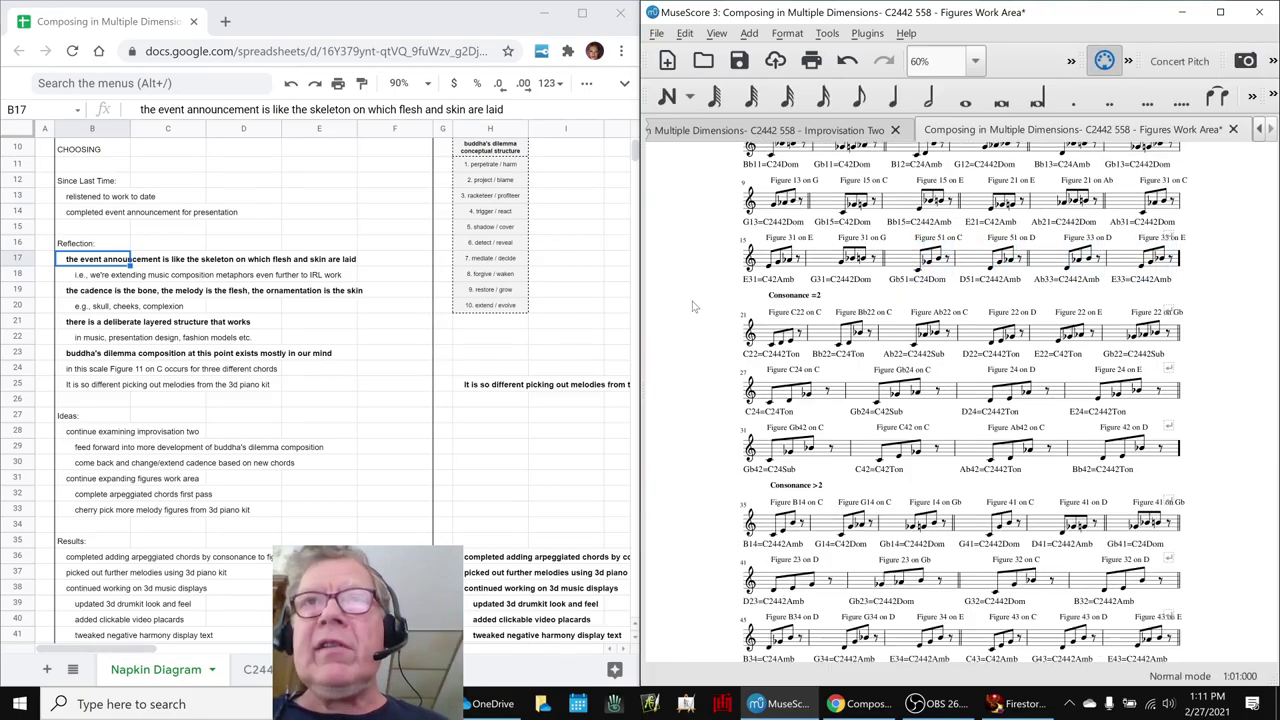
{"action": "key", "text": "space"}
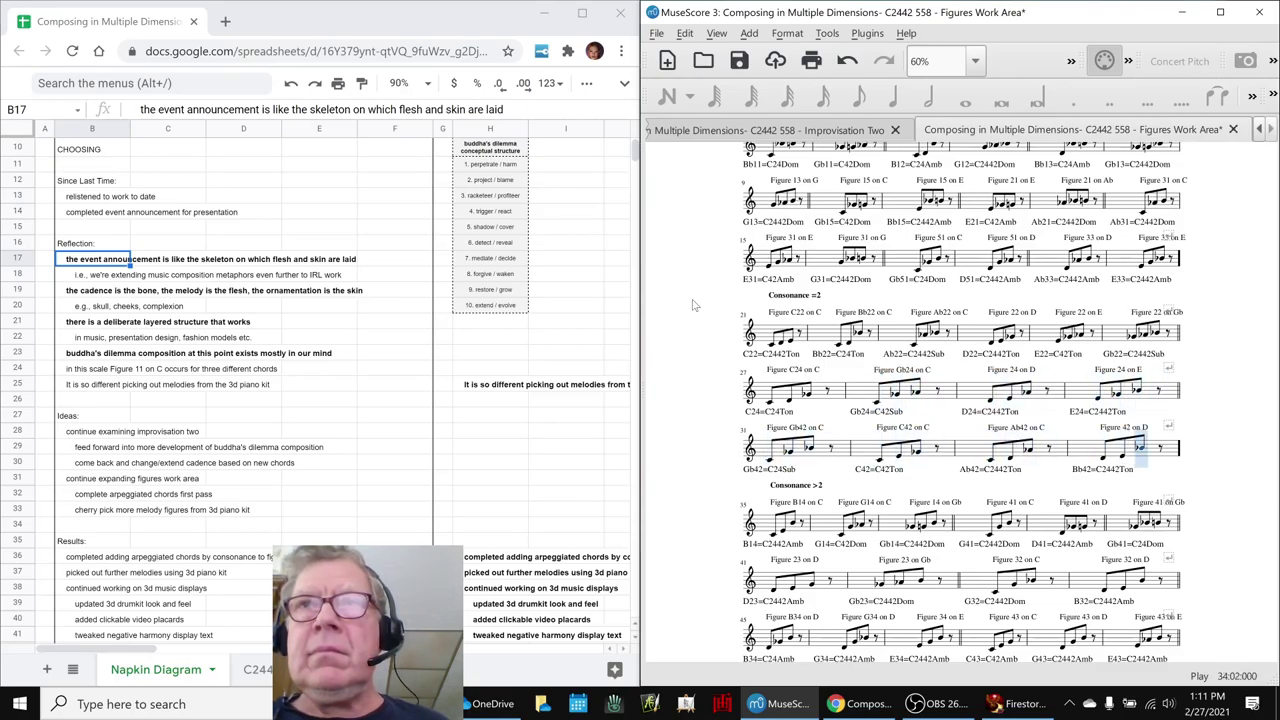
{"action": "key", "text": "space"}
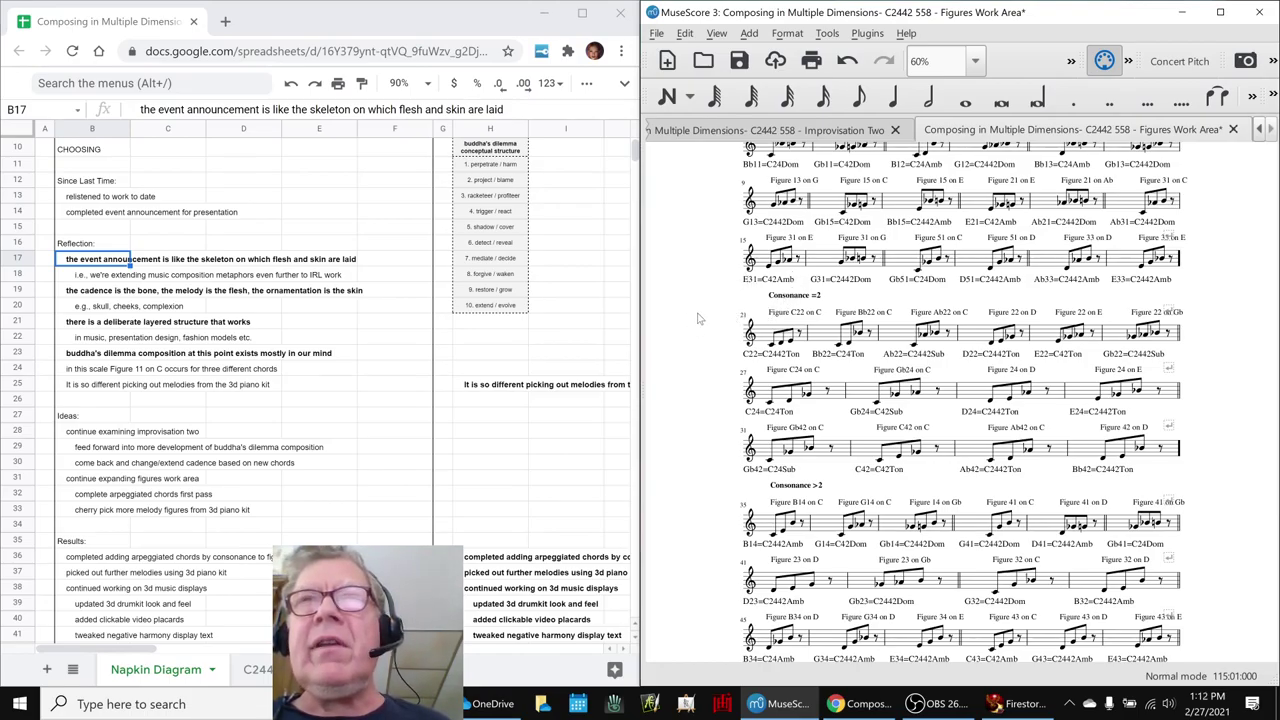
- Play back Figure 31 on G from measure 16, and Figure Gb24 on C from measure 28 for comparison
{"action": "left_click", "coordinate": [820, 262]}
{"action": "key", "text": "space"}
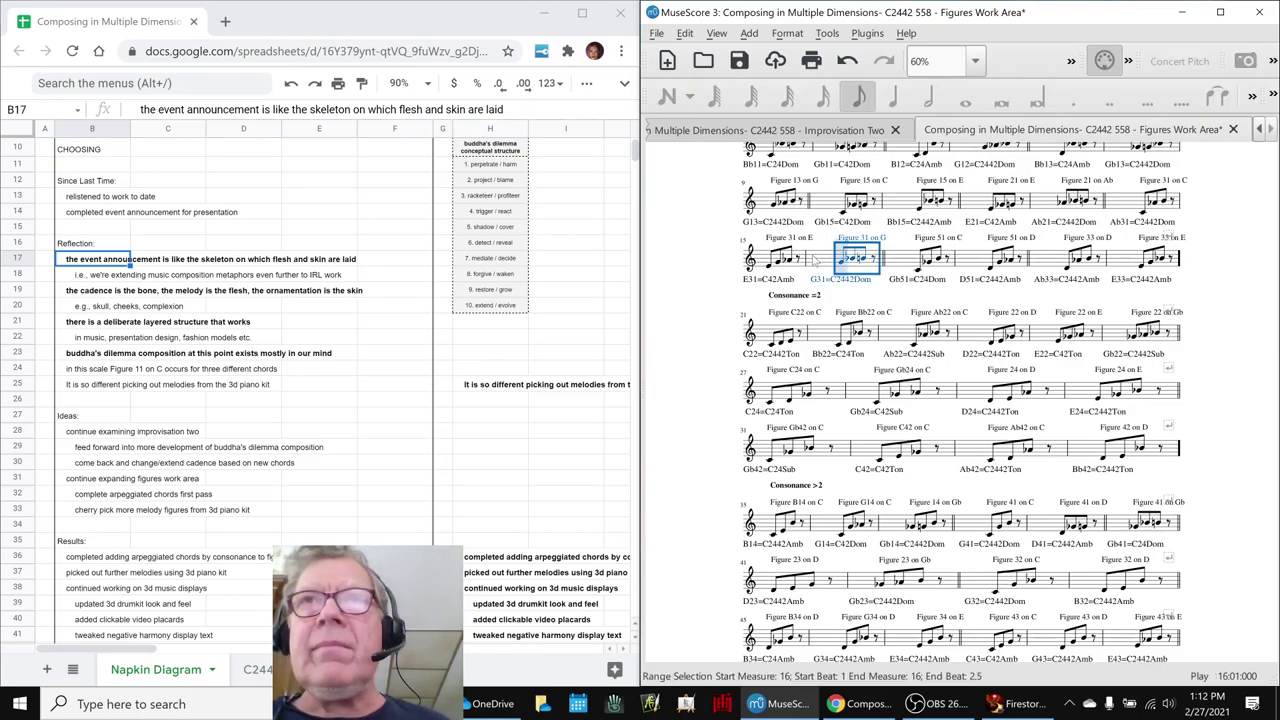
{"action": "key", "text": "space"}
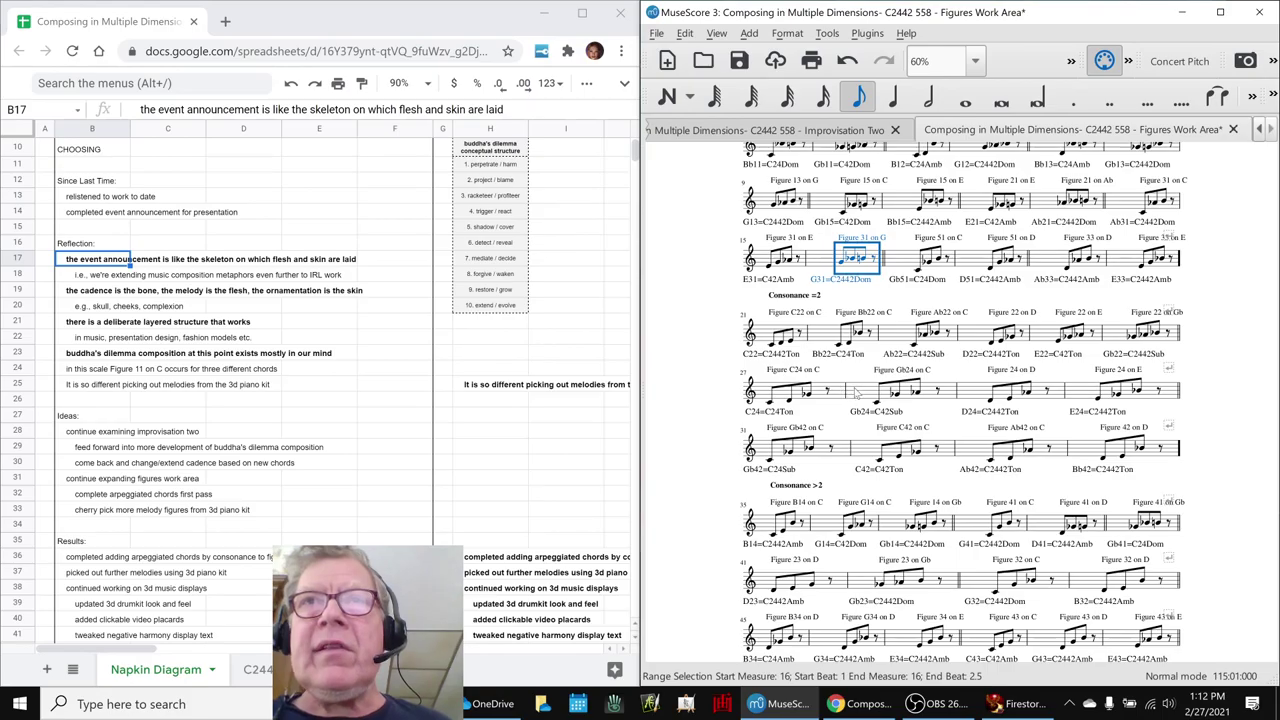
{"action": "left_click", "coordinate": [857, 394]}
{"action": "key", "text": "space"}
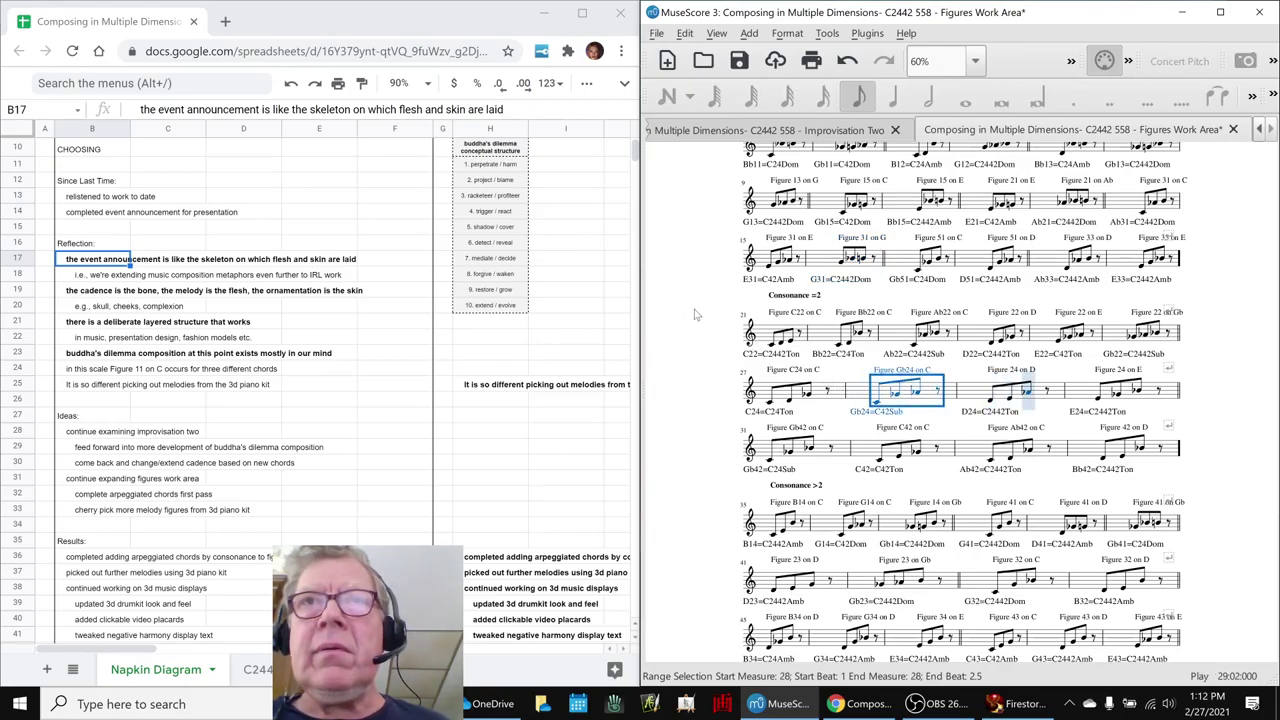
- Play back the Consonance >2 figures from measure 35, and inspect the opening C4 note and B14=C2442Amb label of its first figure
{"action": "scroll", "coordinate": [697, 315], "scroll_direction": "down", "scroll_amount": 5}
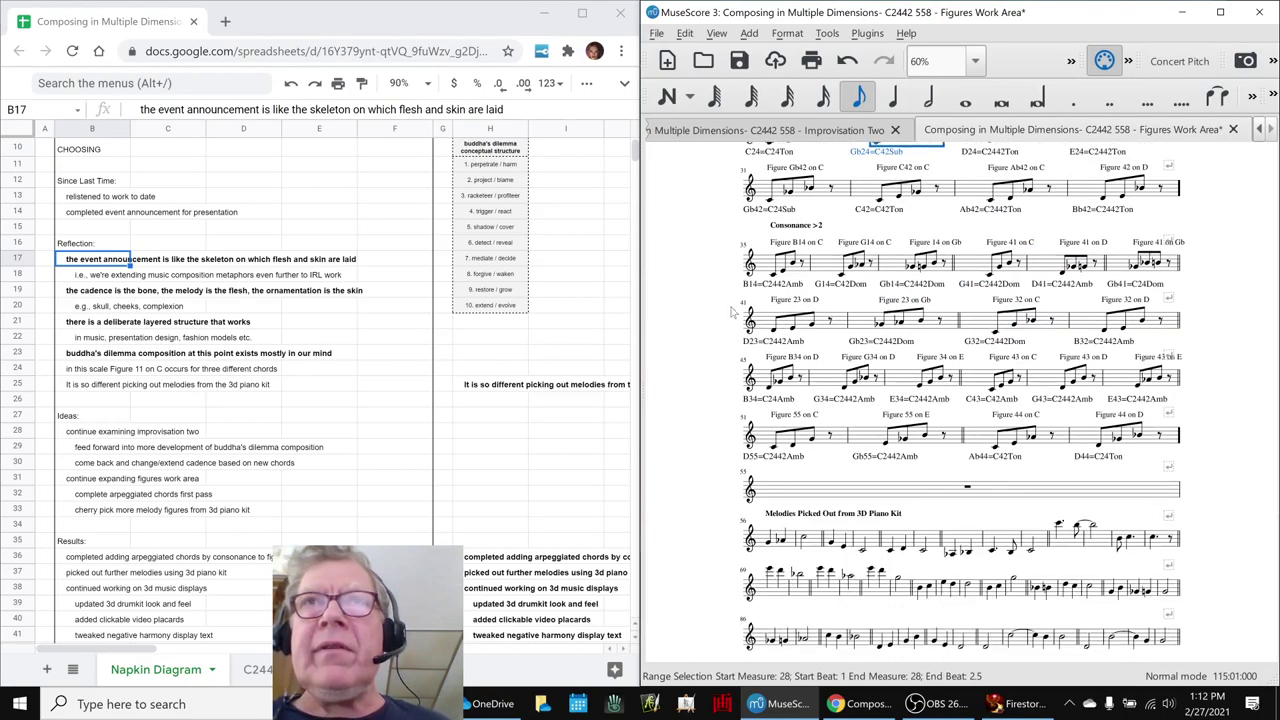
{"action": "left_click", "coordinate": [763, 268]}
{"action": "key", "text": "space"}
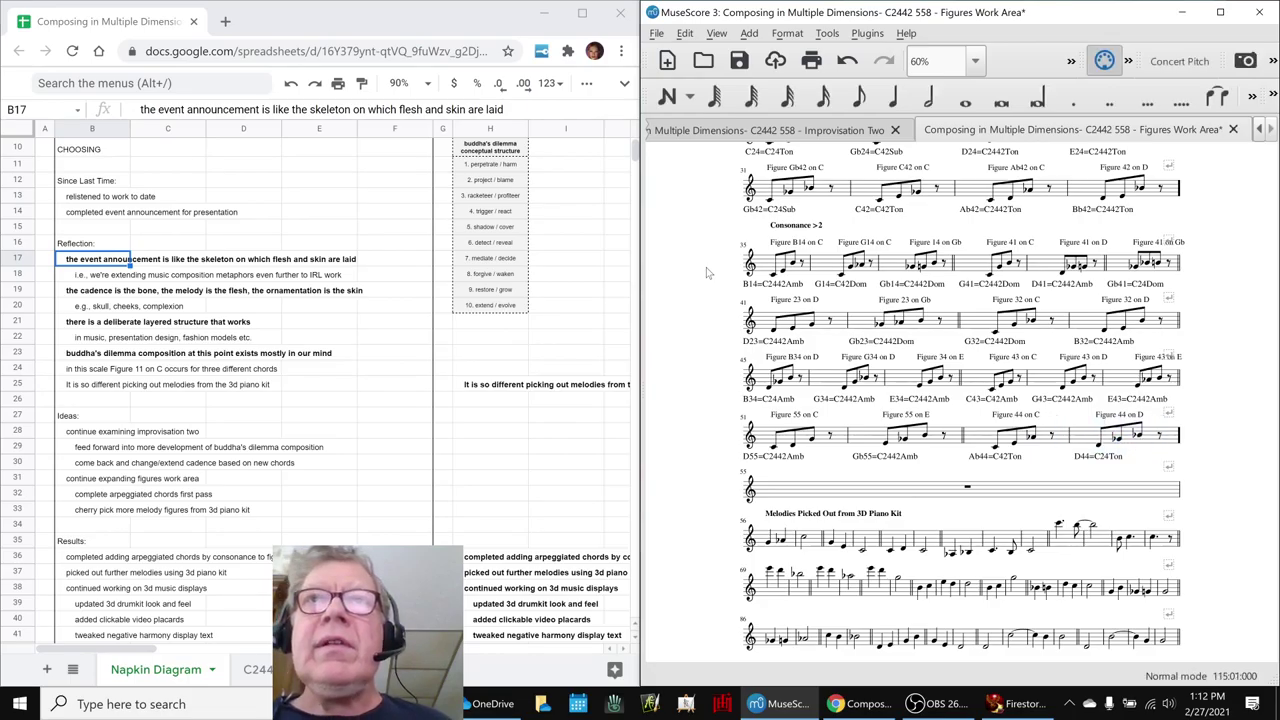
{"action": "left_click", "coordinate": [775, 279]}
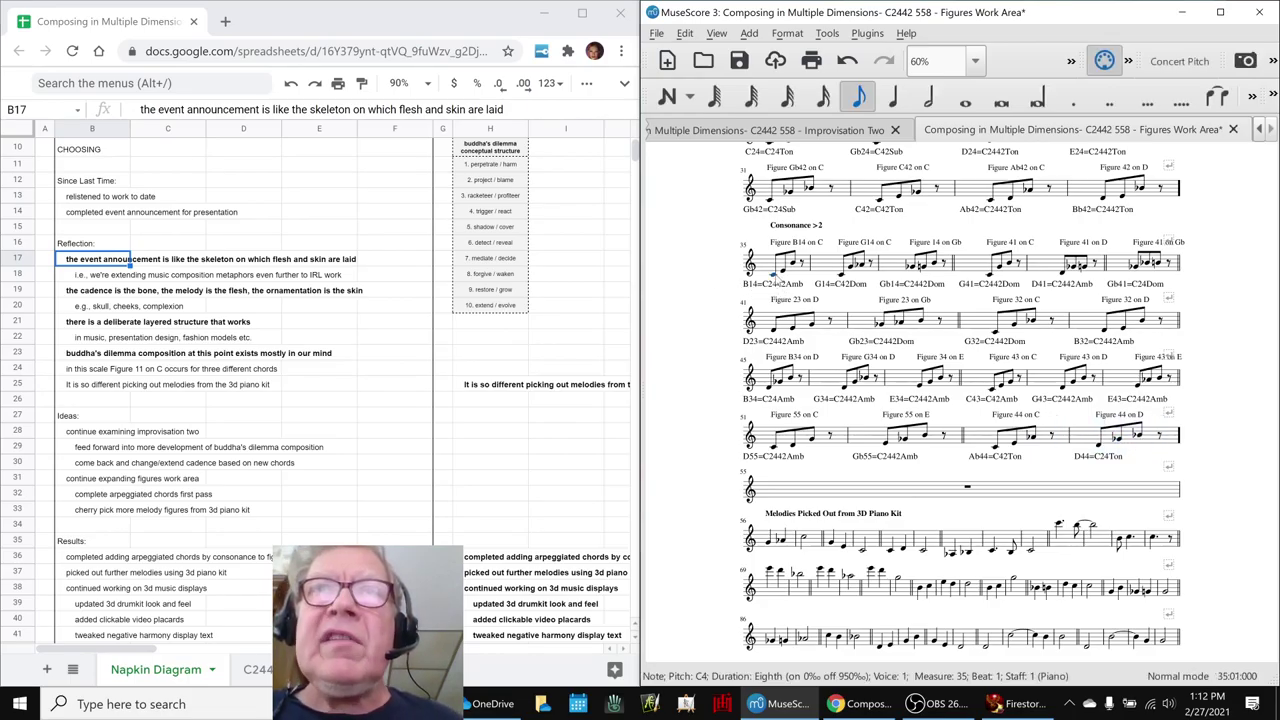
{"action": "left_click", "coordinate": [757, 287]}
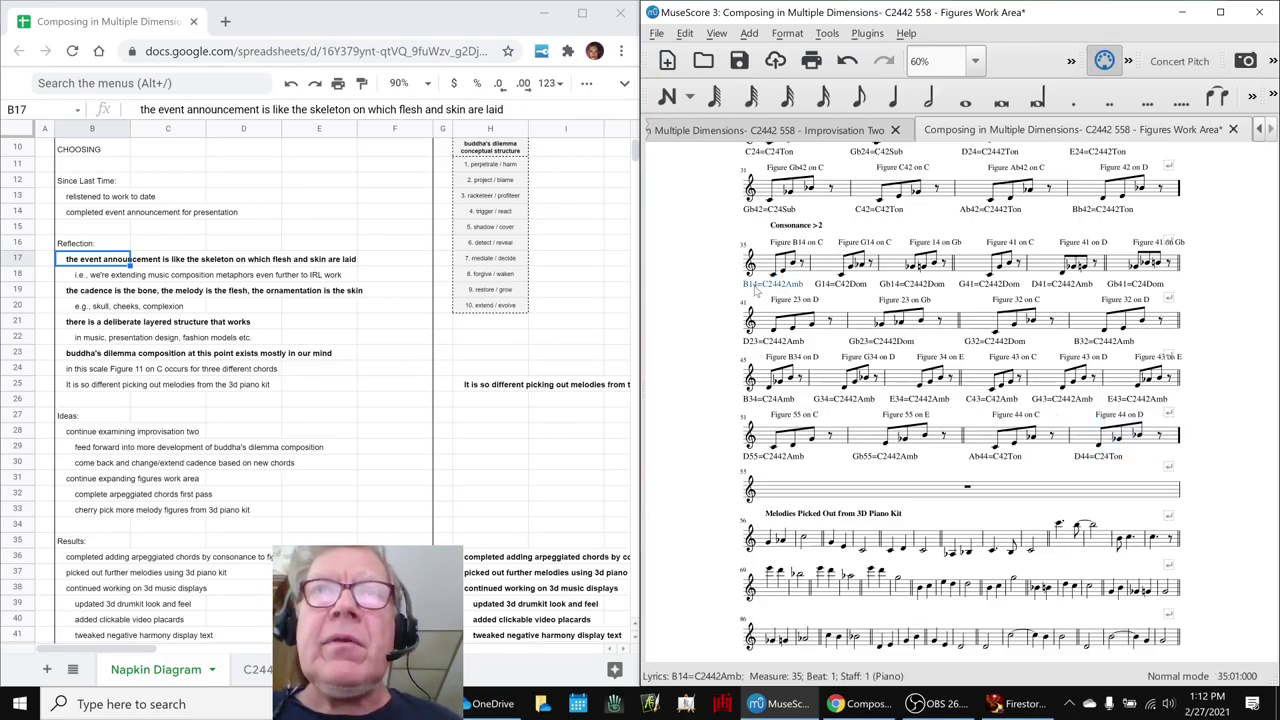
{"action": "left_click", "coordinate": [703, 320]}
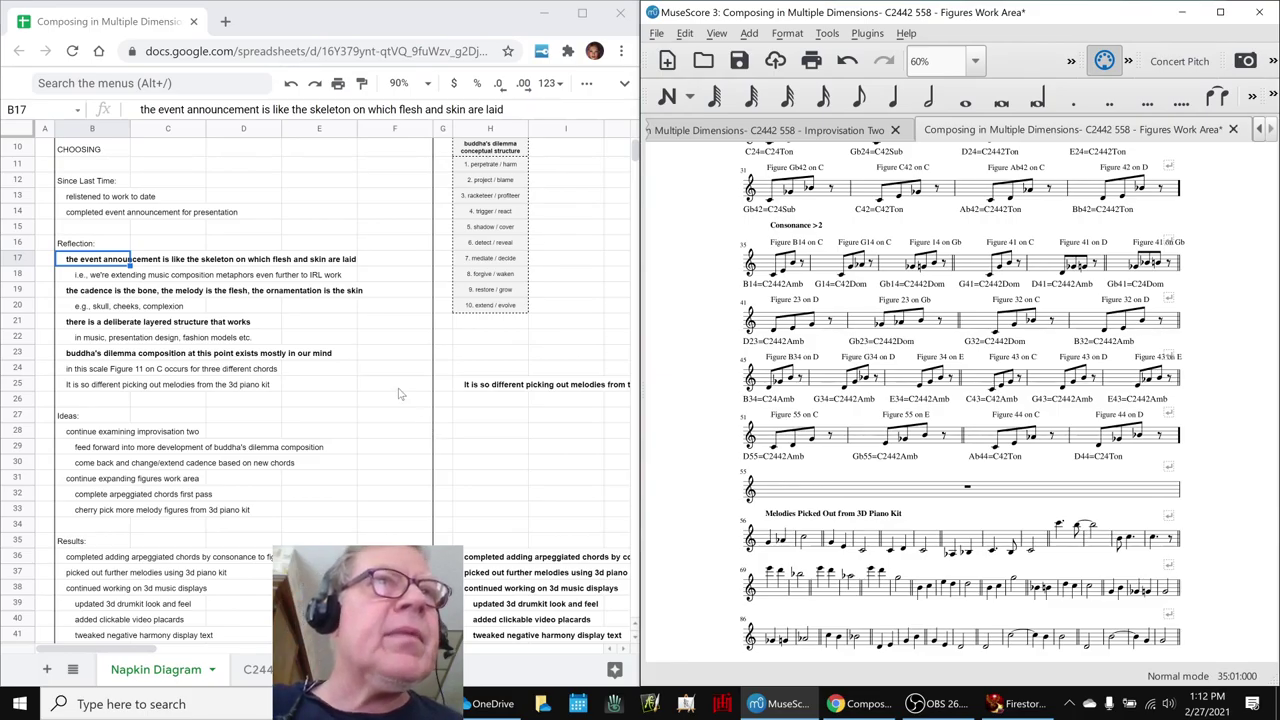
- Review the session notes' results and ideas for next time, reading the bold remark in row 48 across its full width
{"action": "scroll", "coordinate": [456, 385], "scroll_direction": "down", "scroll_amount": 2}
{"action": "scroll", "coordinate": [456, 385], "scroll_direction": "down", "scroll_amount": 2}
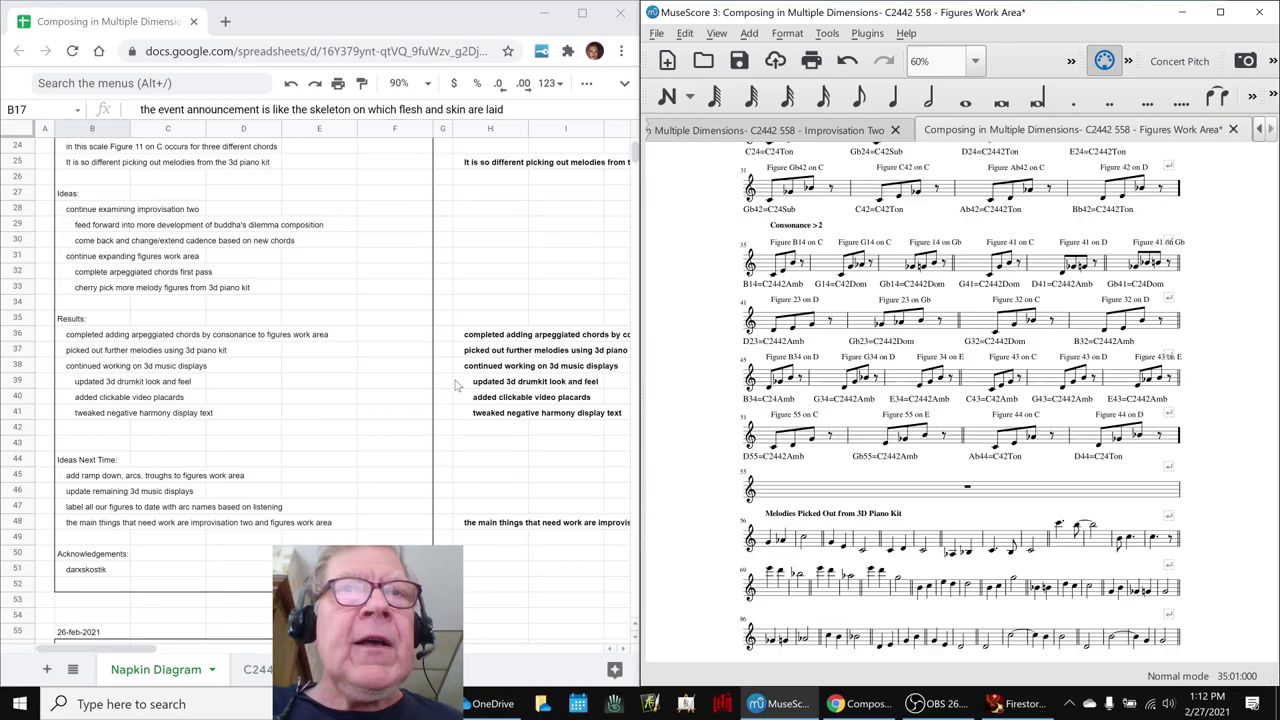
{"action": "left_click", "coordinate": [474, 524]}
{"action": "key", "text": "Right"}
{"action": "key", "text": "Right"}
{"action": "key", "text": "Right"}
{"action": "key", "text": "Right"}
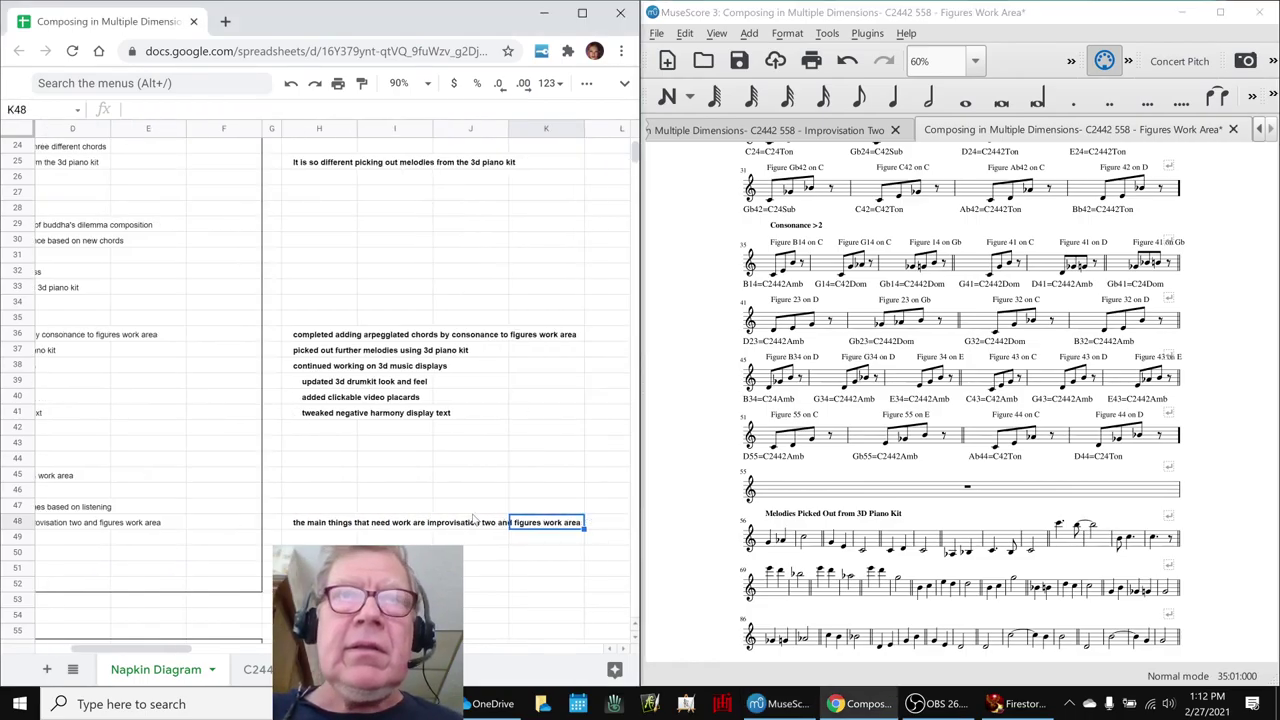
- Bring up the Improvisation Two score in MuseScore, maximize its window and set the layout to Continuous View
{"action": "left_click", "coordinate": [786, 136]}
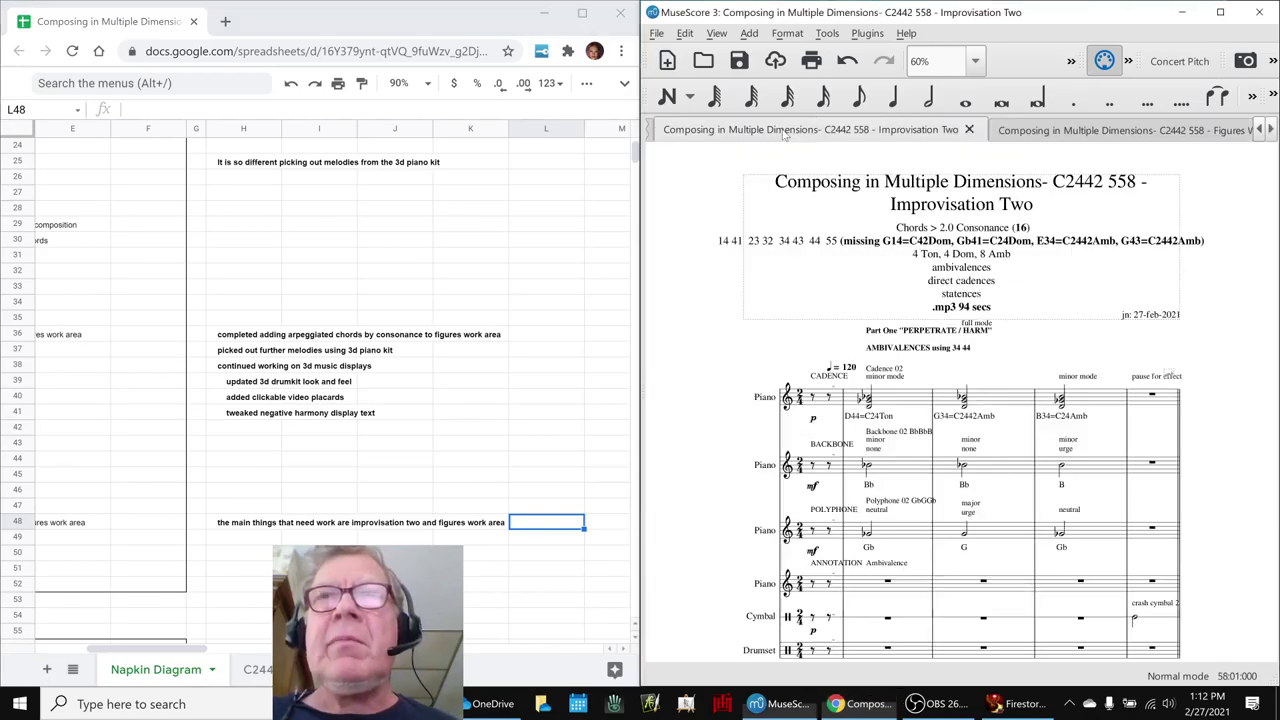
{"action": "left_click", "coordinate": [1220, 13]}
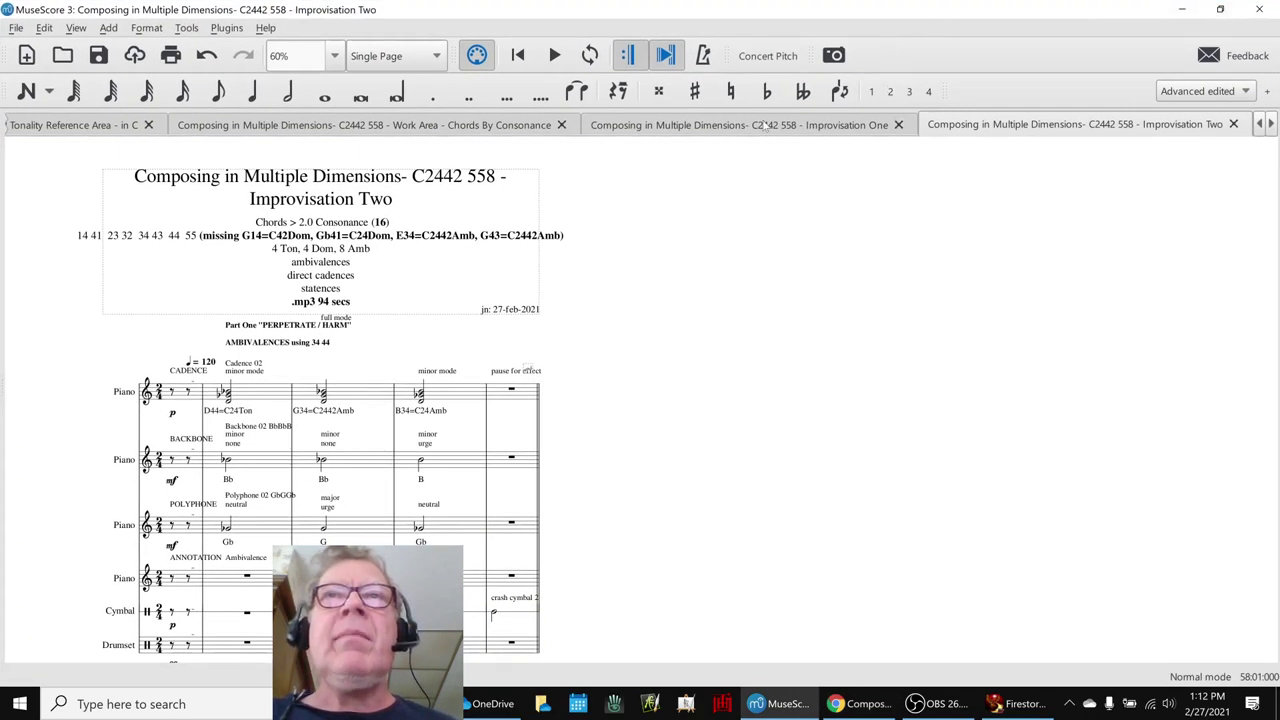
{"action": "left_click", "coordinate": [381, 60]}
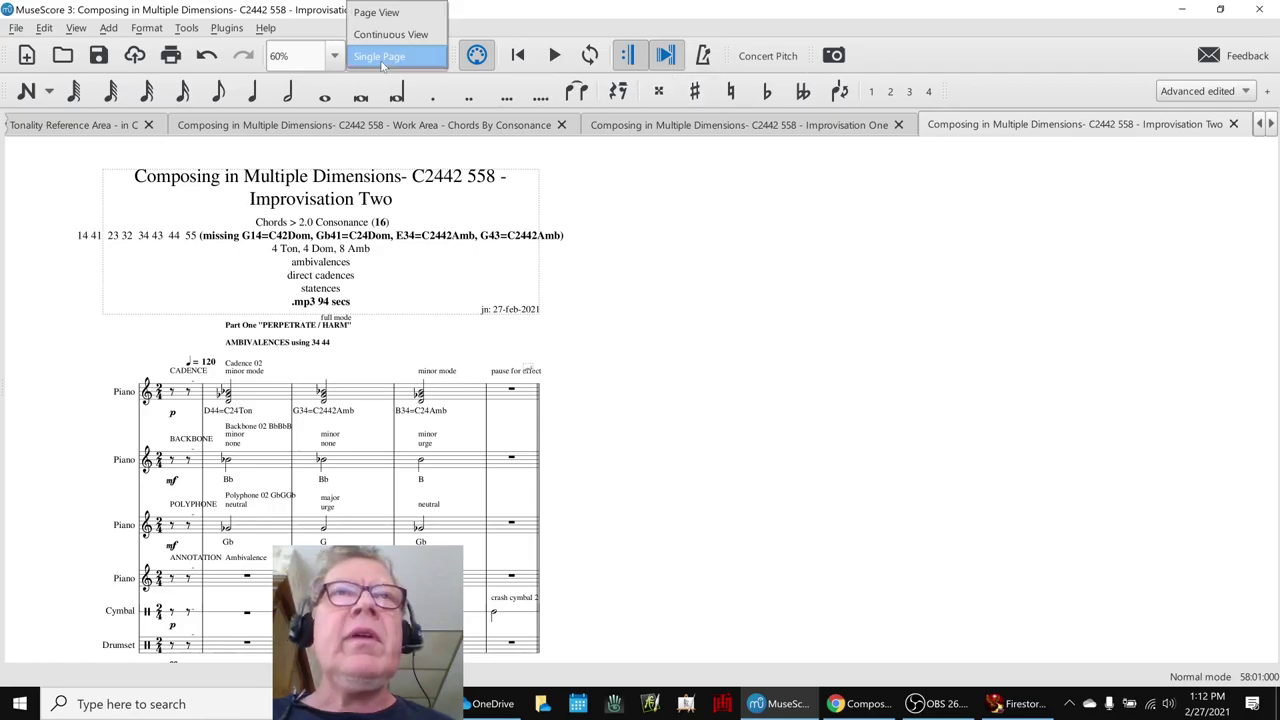
{"action": "left_click", "coordinate": [390, 34]}
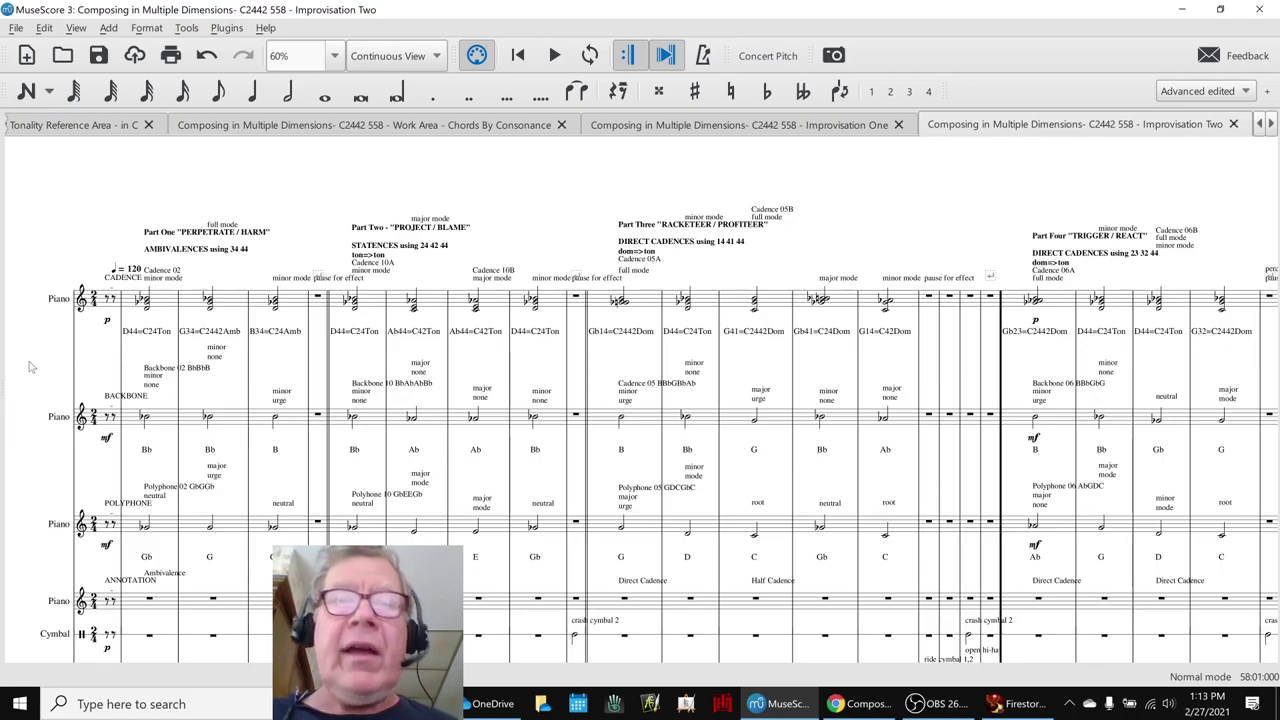
- Return to the beginning of Improvisation Two and play back a short passage of Part One
{"action": "key", "text": "ctrl+Home"}
{"action": "key", "text": "Escape"}
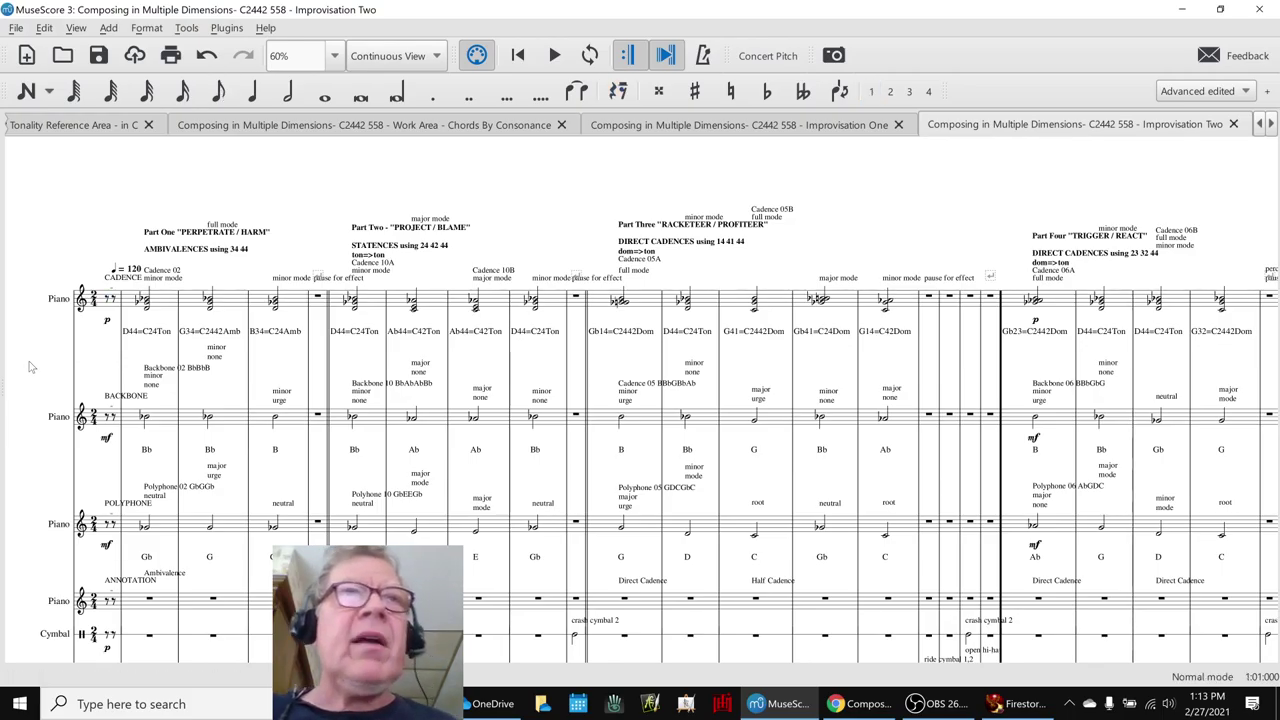
{"action": "scroll", "coordinate": [30, 367], "scroll_direction": "down", "scroll_amount": 1}
{"action": "key", "text": "space"}
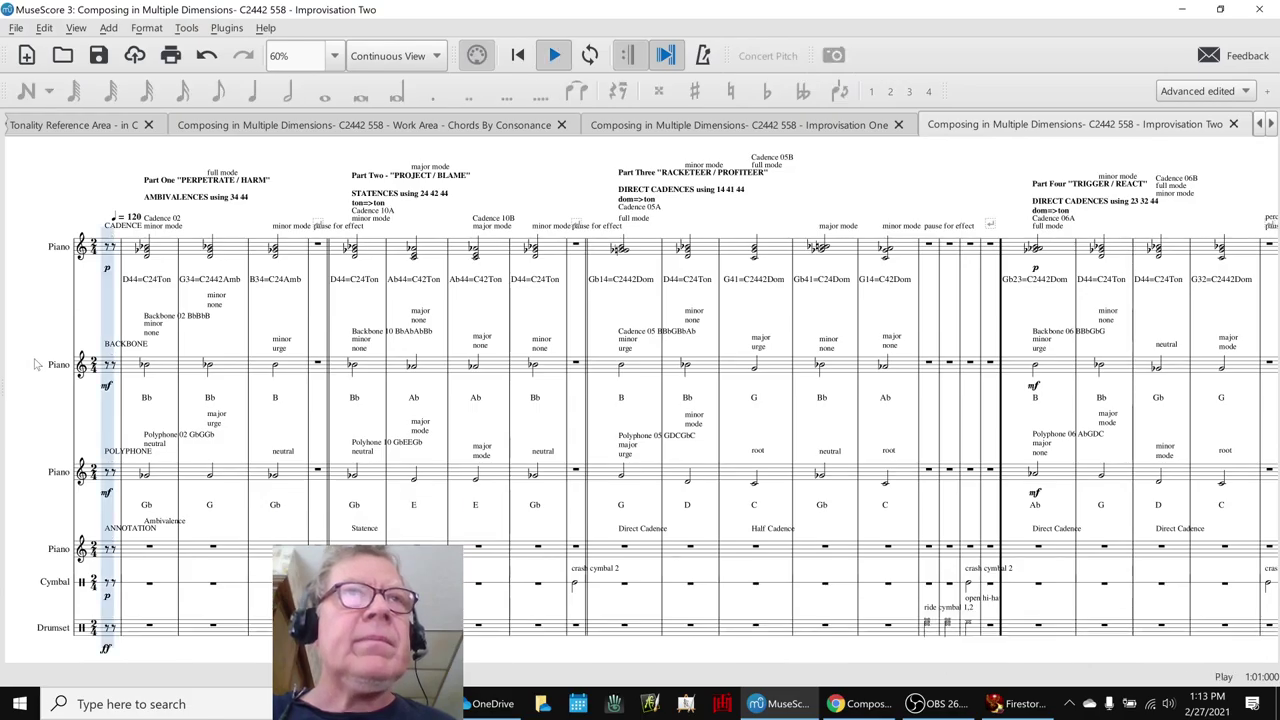
{"action": "key", "text": "space"}
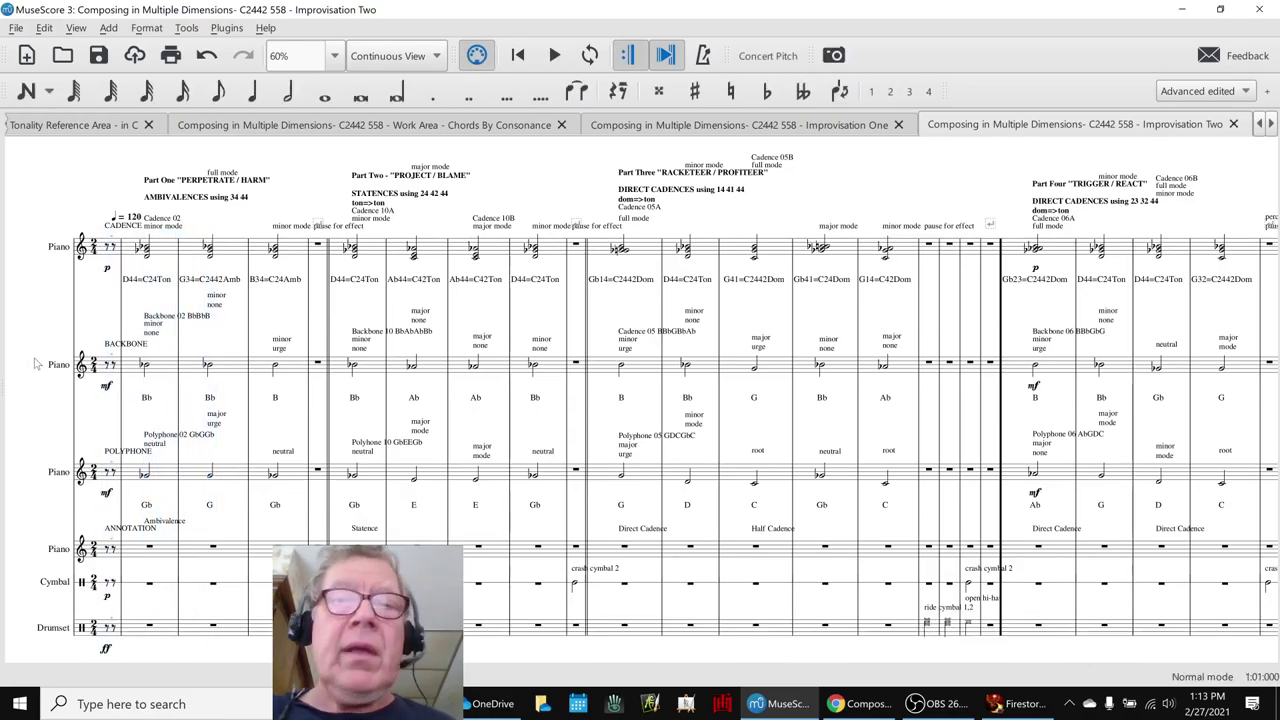
- Check the mixer's channel solo settings, and play back Improvisation Two from the start into Part Six
{"action": "key", "text": "F10"}
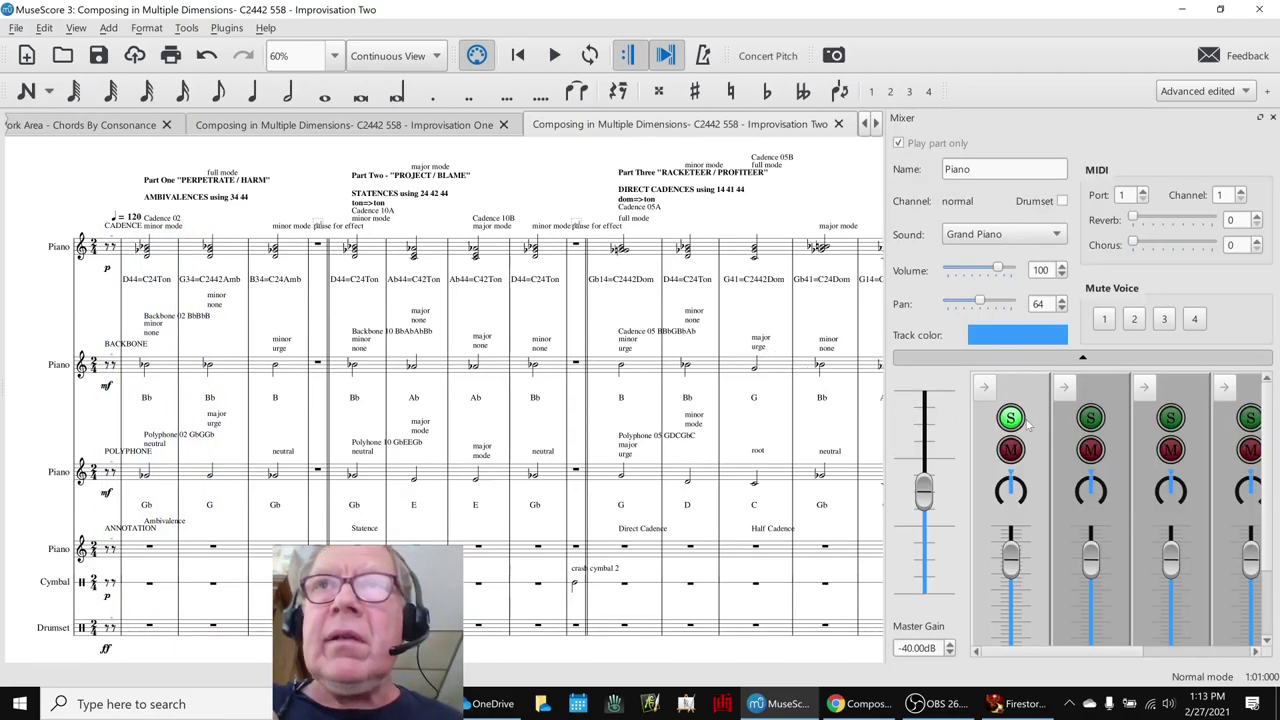
{"action": "key", "text": "F10"}
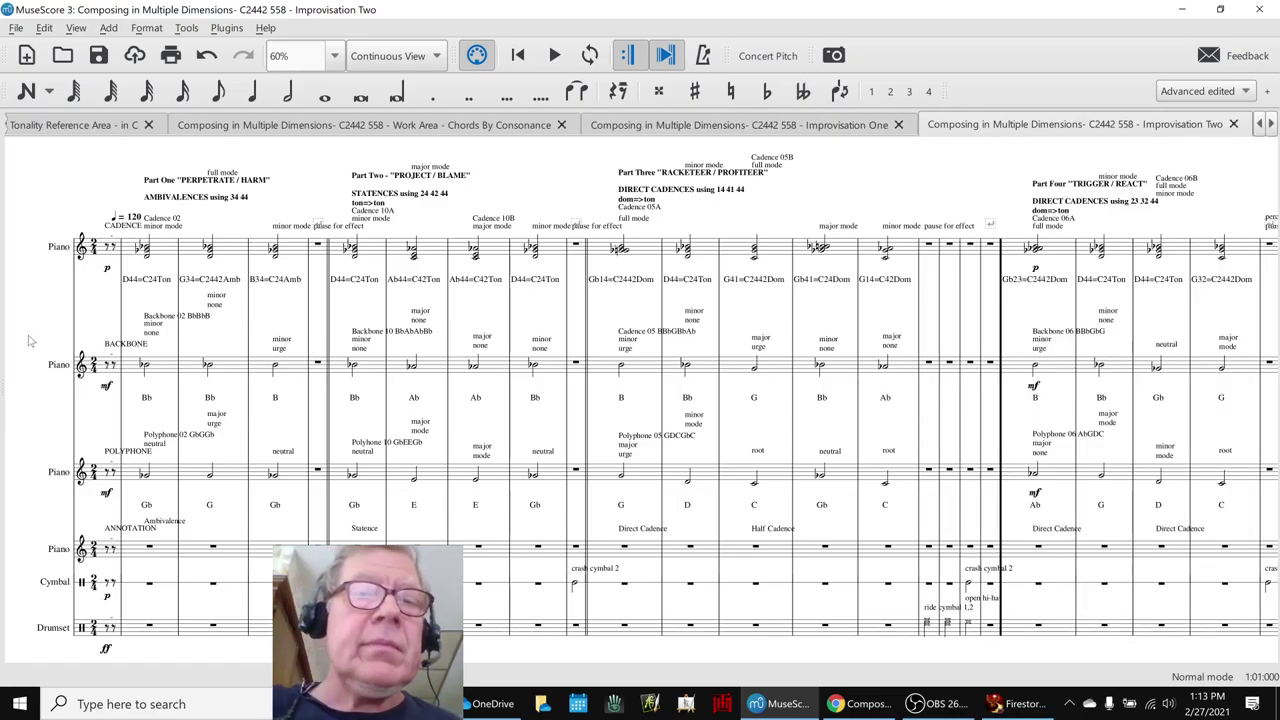
{"action": "key", "text": "space"}
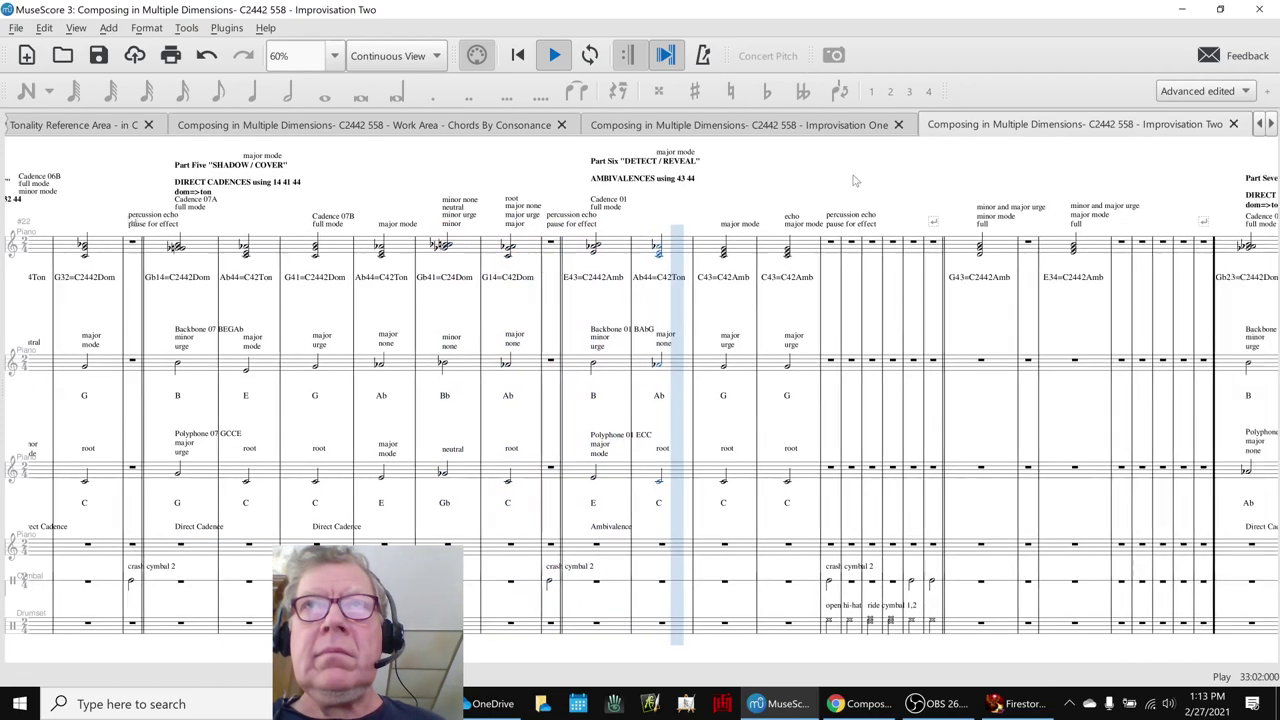
{"action": "key", "text": "space"}
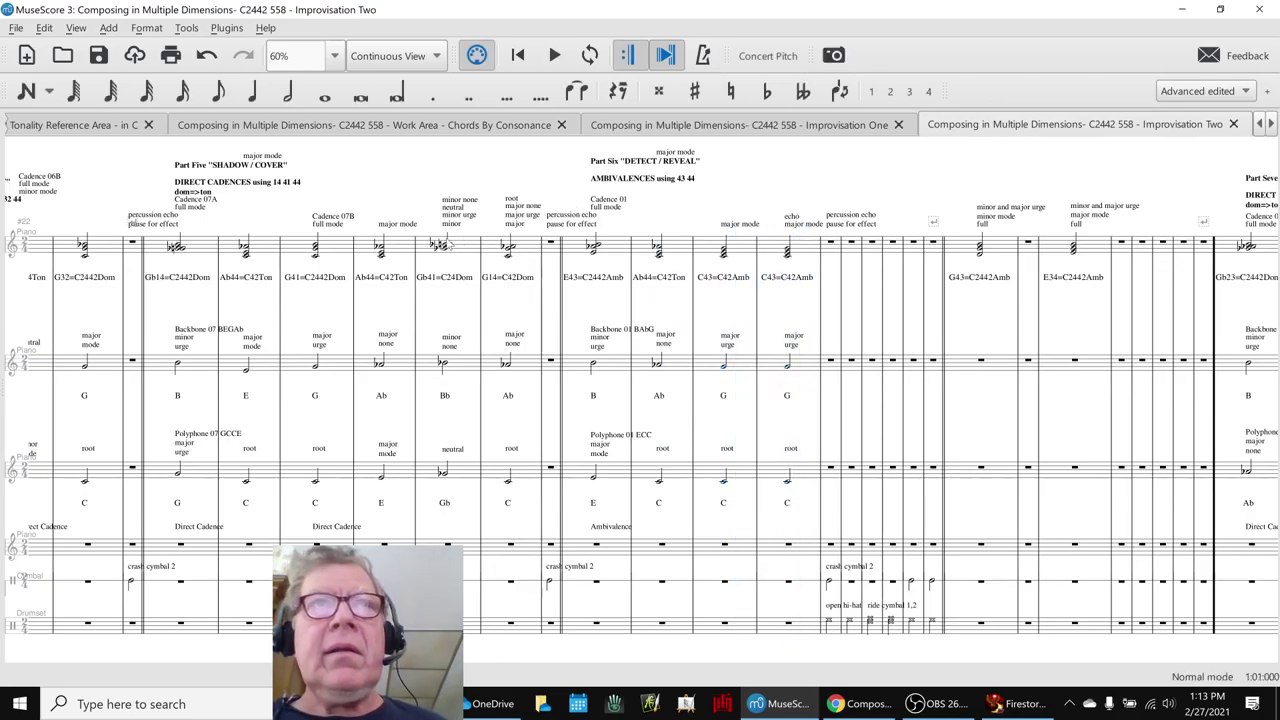
- Compare the Gb41=C24Dom and G14=C42Dom chords in Part Five with the same two chords in Part Three
{"action": "left_click", "coordinate": [467, 252]}
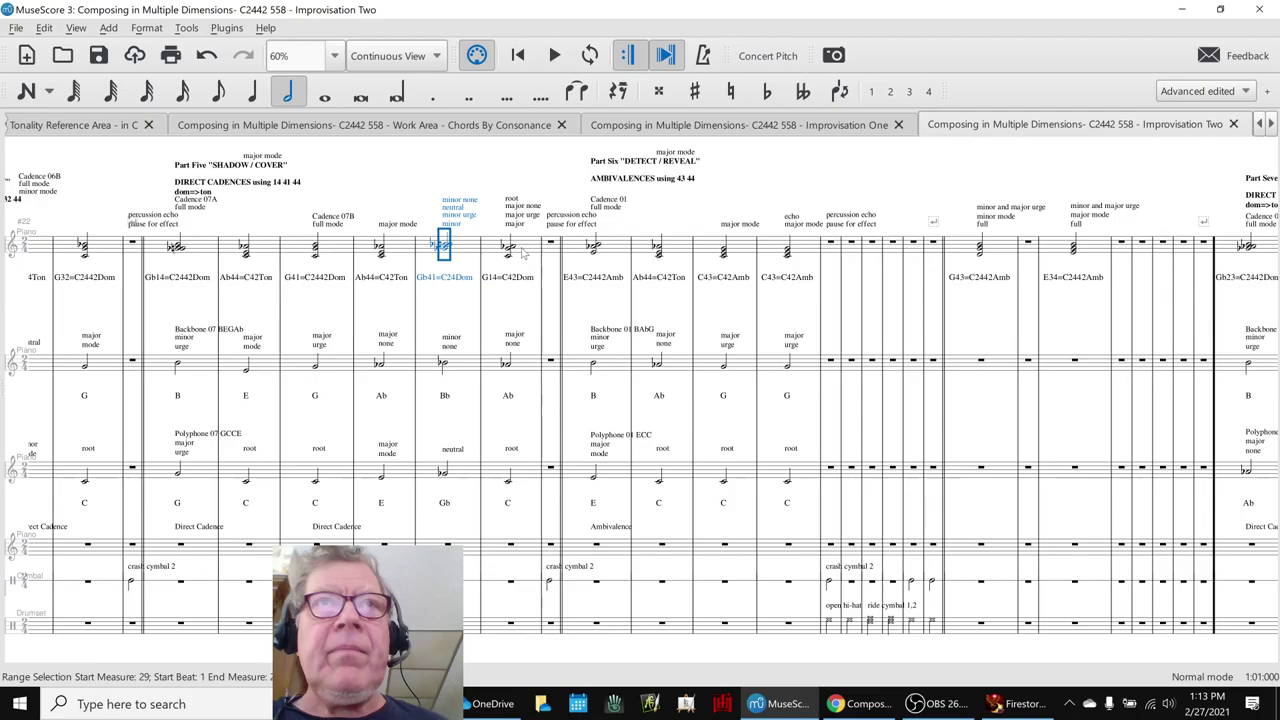
{"action": "left_click", "coordinate": [521, 252]}
{"action": "left_click_drag", "start_coordinate": [388, 196], "coordinate": [1014, 197]}
{"action": "left_click", "coordinate": [360, 248]}
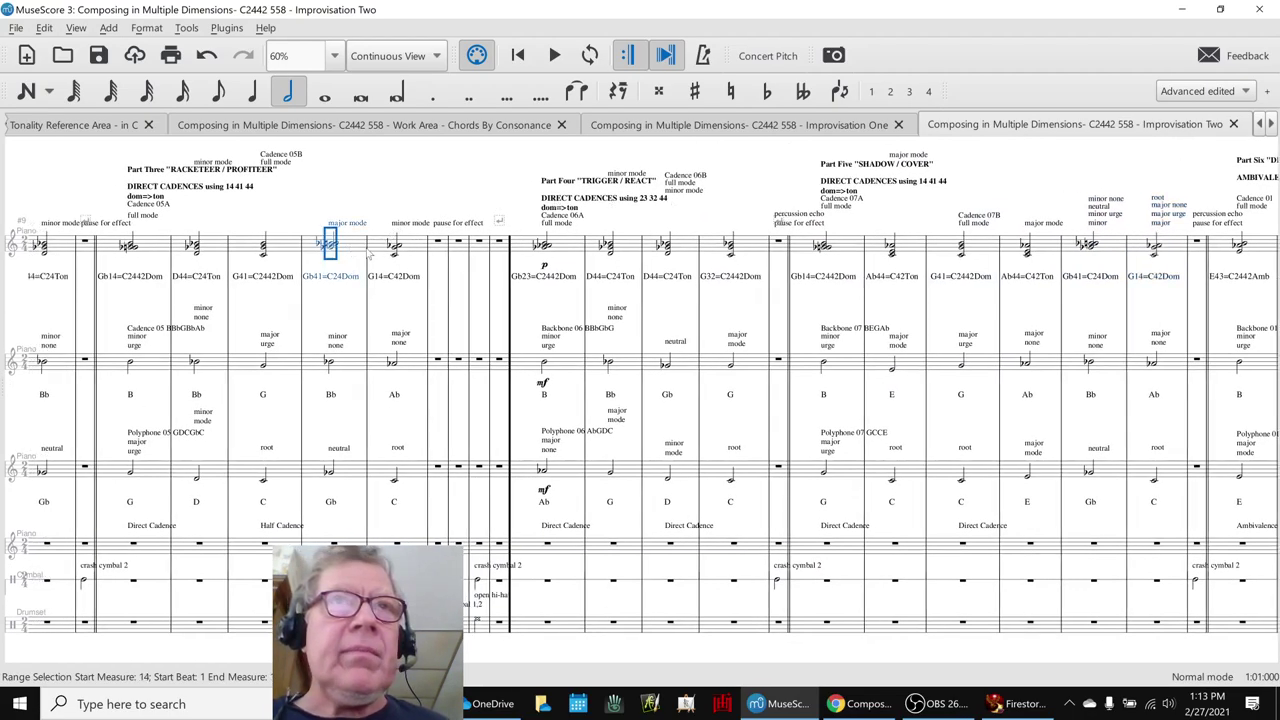
{"action": "left_click", "coordinate": [414, 252]}
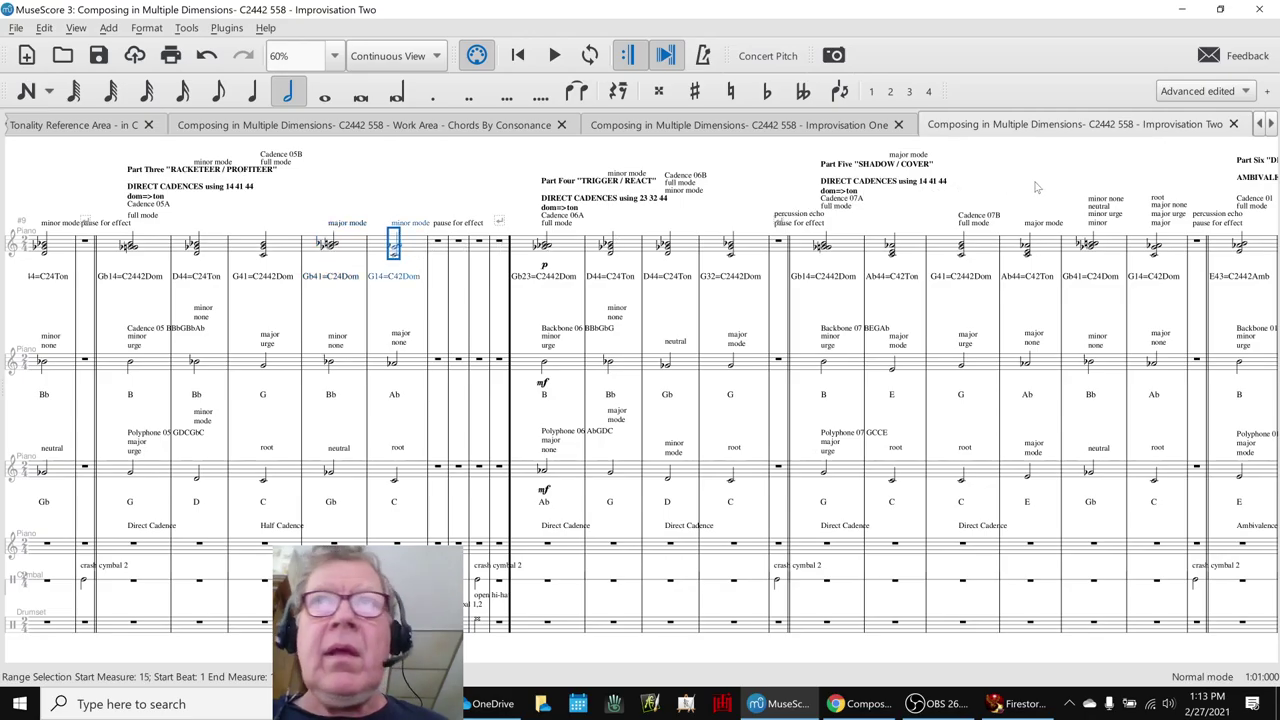
- Examine the cadences and percussion echo passages of Improvisation Two from Part Six through the end of Part Ten
{"action": "scroll", "coordinate": [1037, 187], "scroll_direction": "right", "scroll_amount": 10}
{"action": "scroll", "coordinate": [709, 180], "scroll_direction": "right", "scroll_amount": 2}
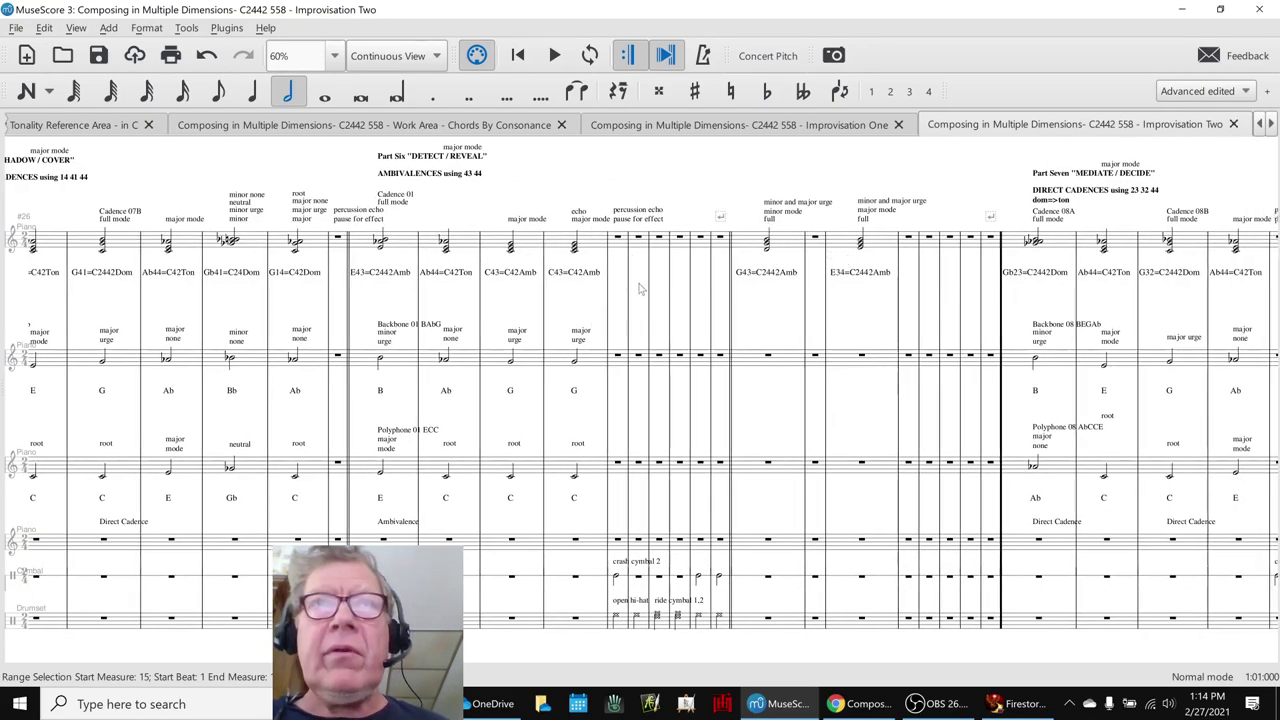
{"action": "scroll", "coordinate": [990, 180], "scroll_direction": "right", "scroll_amount": 5}
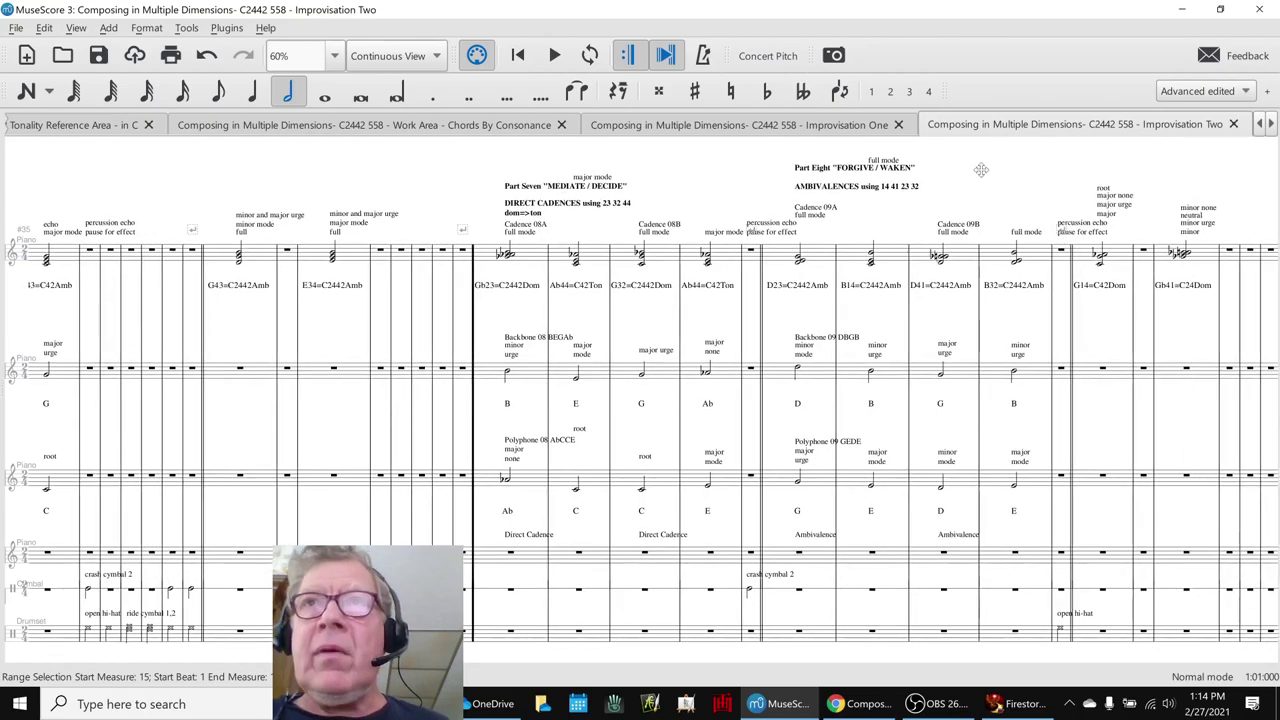
{"action": "scroll", "coordinate": [981, 170], "scroll_direction": "right", "scroll_amount": 5}
{"action": "scroll", "coordinate": [810, 184], "scroll_direction": "right", "scroll_amount": 2}
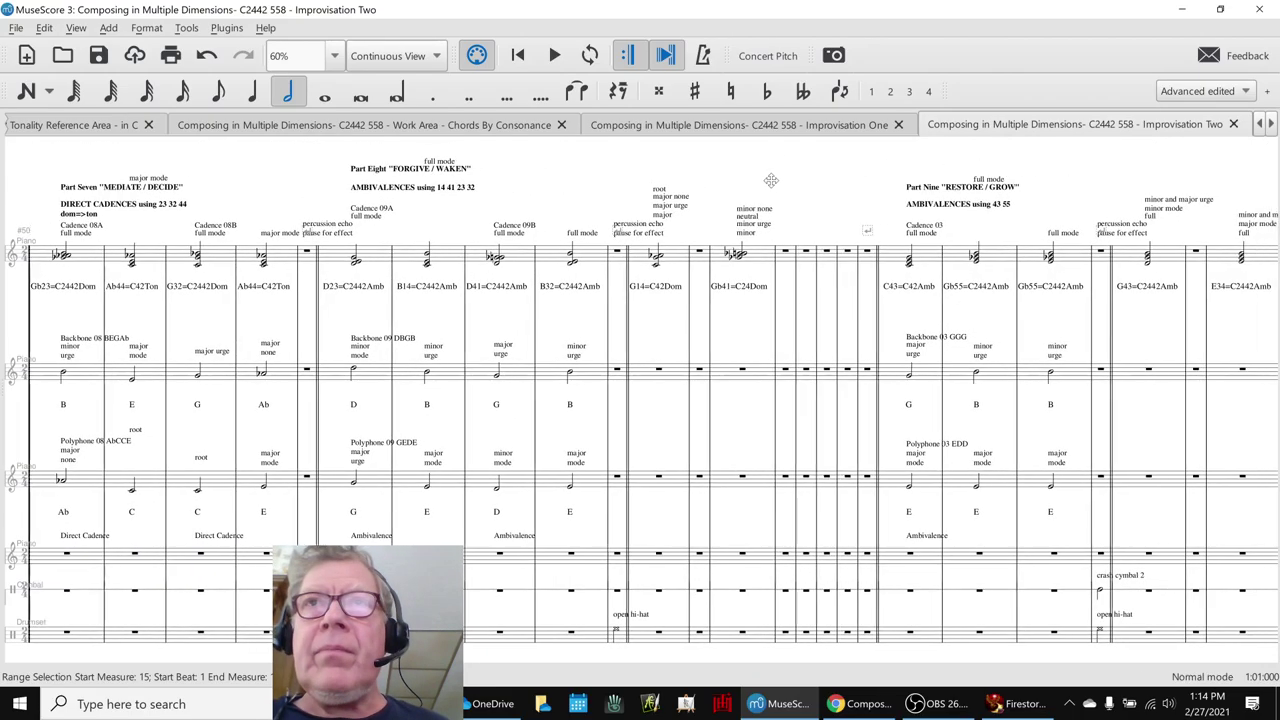
{"action": "scroll", "coordinate": [600, 178], "scroll_direction": "right", "scroll_amount": 4}
{"action": "scroll", "coordinate": [448, 174], "scroll_direction": "right", "scroll_amount": 2}
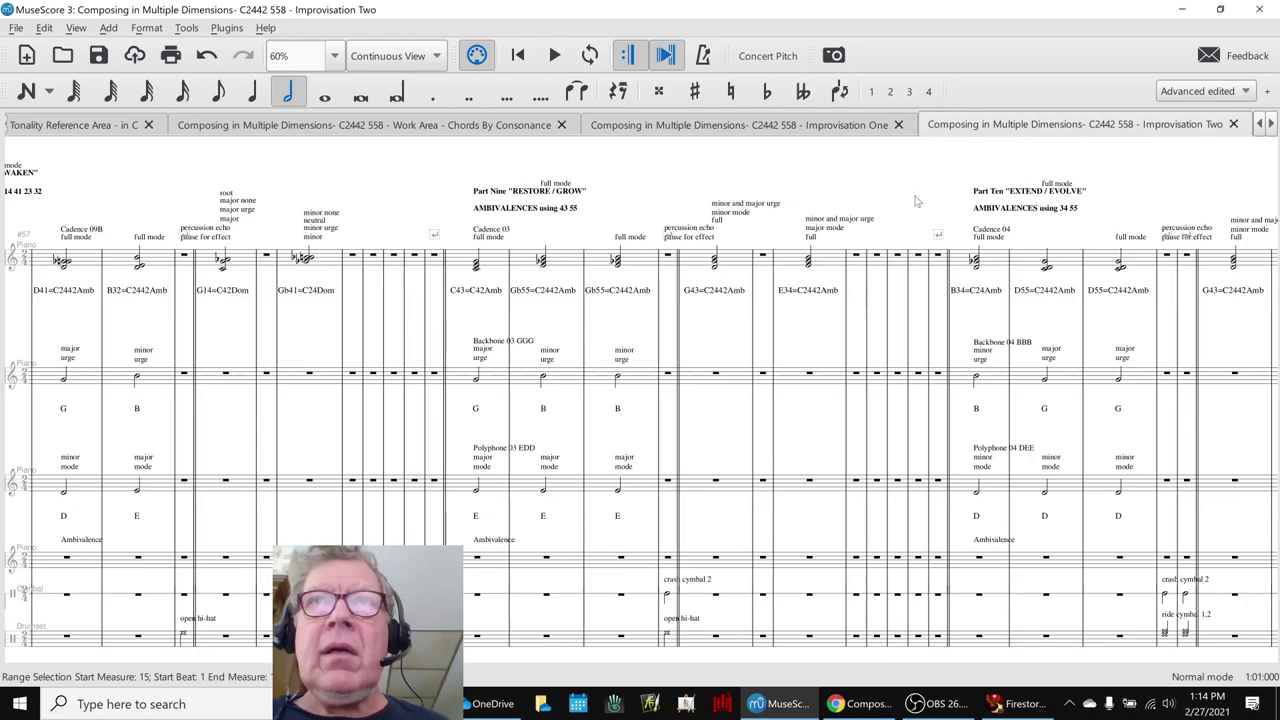
{"action": "scroll", "coordinate": [845, 181], "scroll_direction": "right", "scroll_amount": 4}
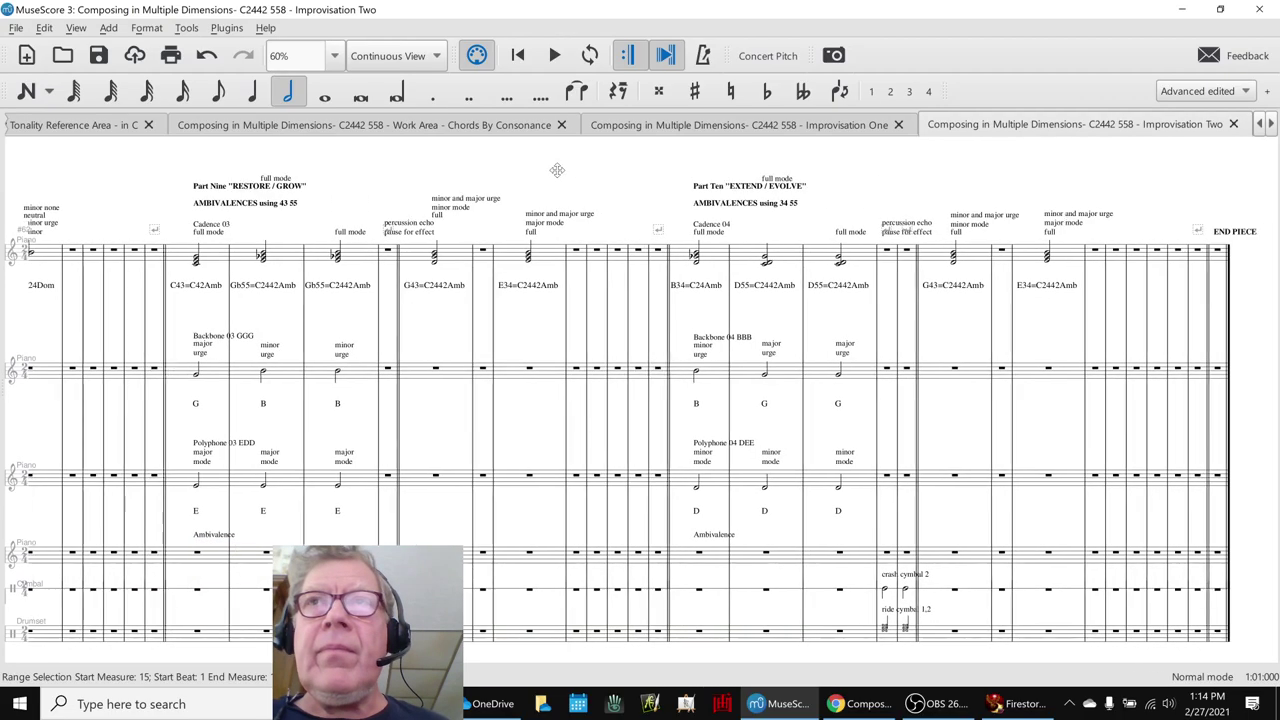
{"action": "scroll", "coordinate": [875, 198], "scroll_direction": "left", "scroll_amount": 4}
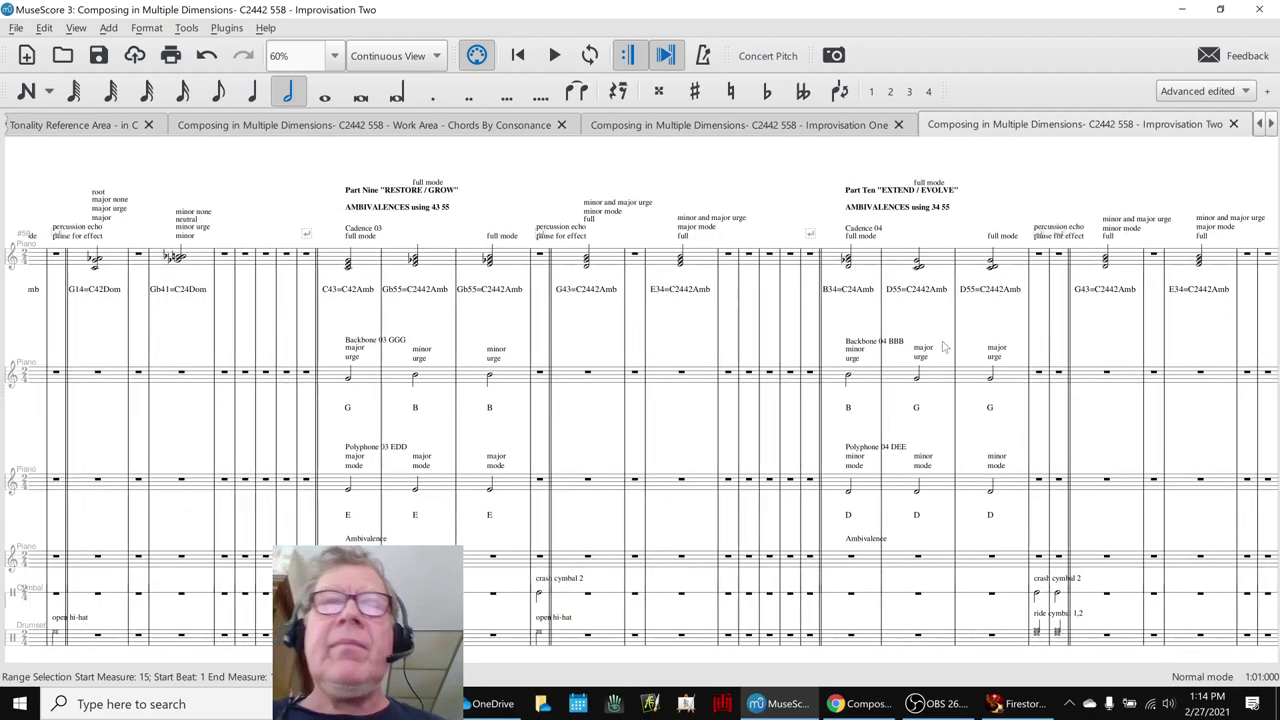
- Switch to the session notes spreadsheet and review the acknowledgements entry in B51 and the start of the 26-feb-2021 notes
{"action": "left_click", "coordinate": [836, 706]}
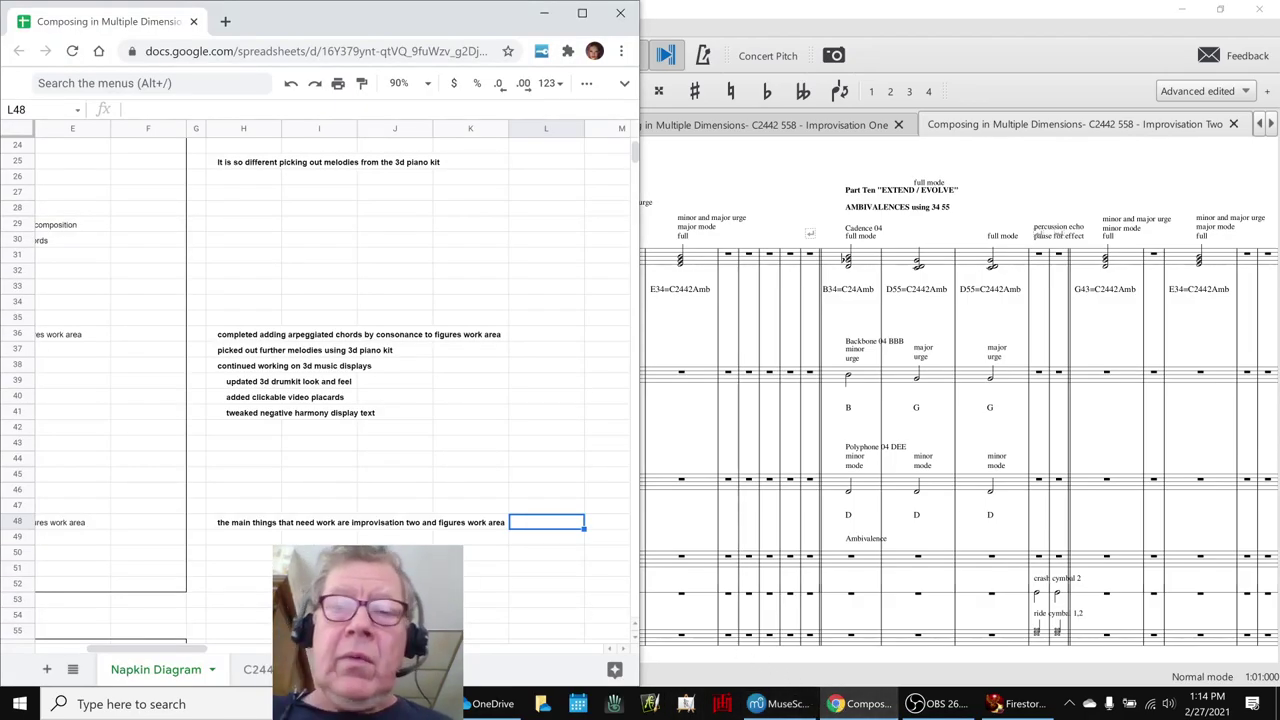
{"action": "key", "text": "Left"}
{"action": "key", "text": "Left"}
{"action": "key", "text": "Left"}
{"action": "key", "text": "Left"}
{"action": "key", "text": "Left"}
{"action": "key", "text": "Left"}
{"action": "key", "text": "Left"}
{"action": "key", "text": "Left"}
{"action": "key", "text": "Left"}
{"action": "key", "text": "Left"}
{"action": "key", "text": "Down"}
{"action": "key", "text": "Down"}
{"action": "key", "text": "Down"}
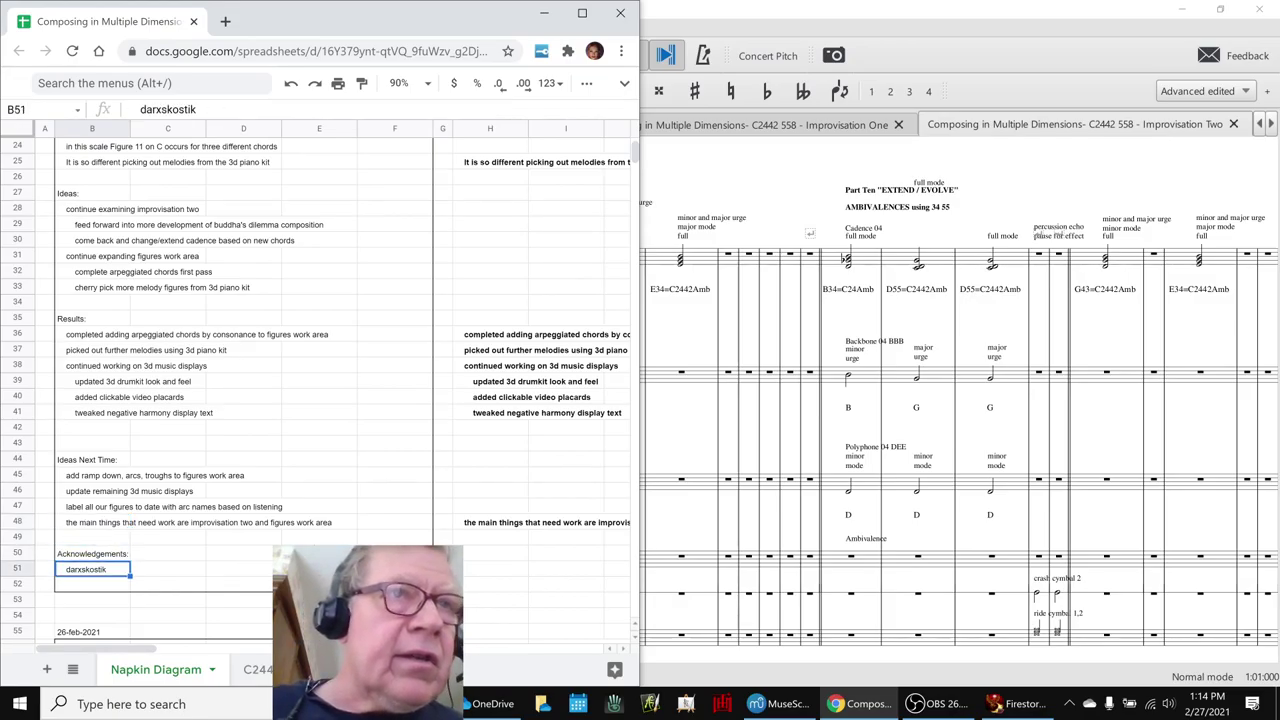
{"action": "scroll", "coordinate": [342, 385], "scroll_direction": "down", "scroll_amount": 2}
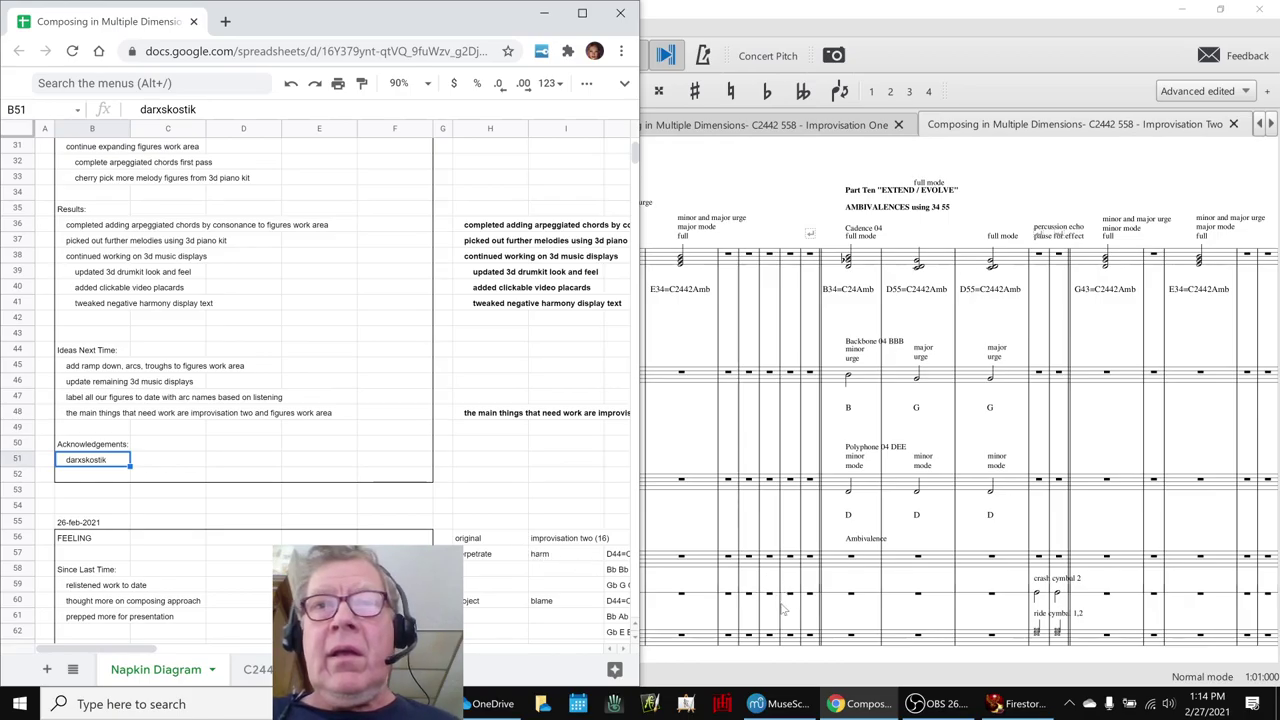
- Switch to OBS Studio to bring up the streaming and recording controls
{"action": "left_click", "coordinate": [915, 704]}
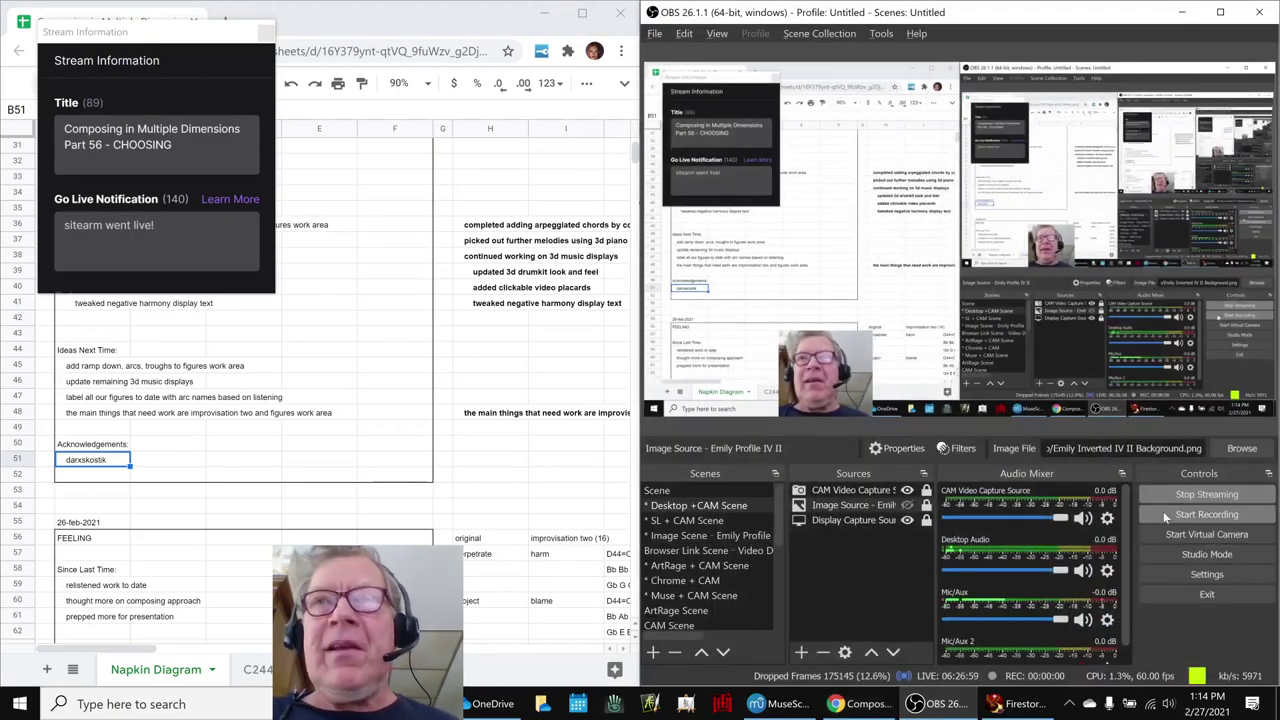